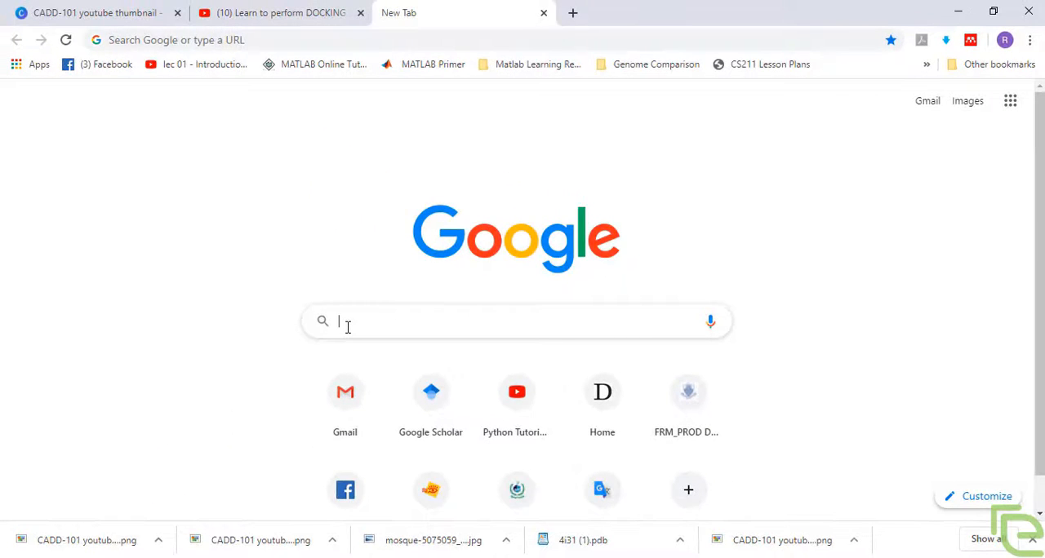
# Step: Search the web for swiss-model, open the SWISS-MODEL site and start a new modelling project
pyautogui.write('s')
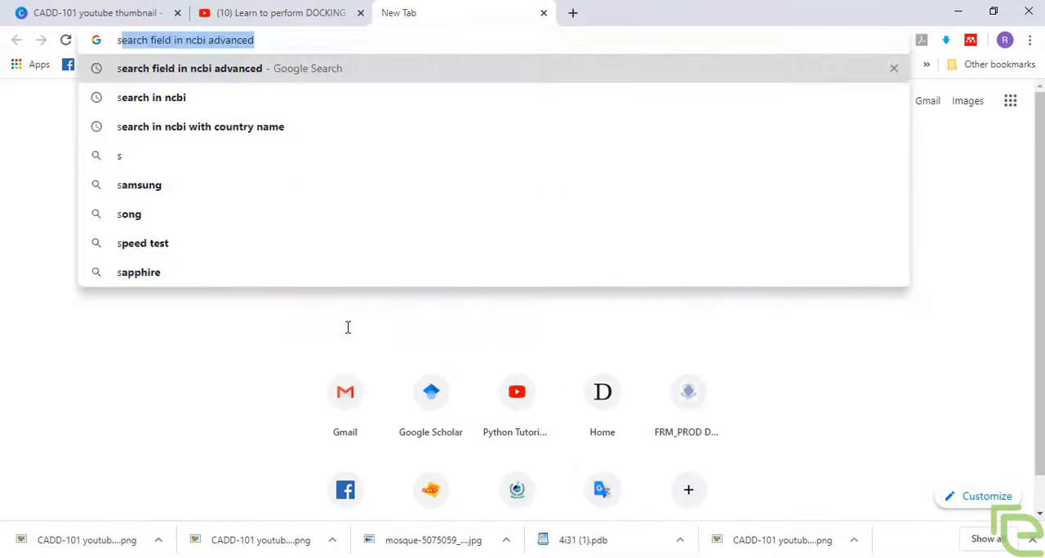
pyautogui.write('wiss')
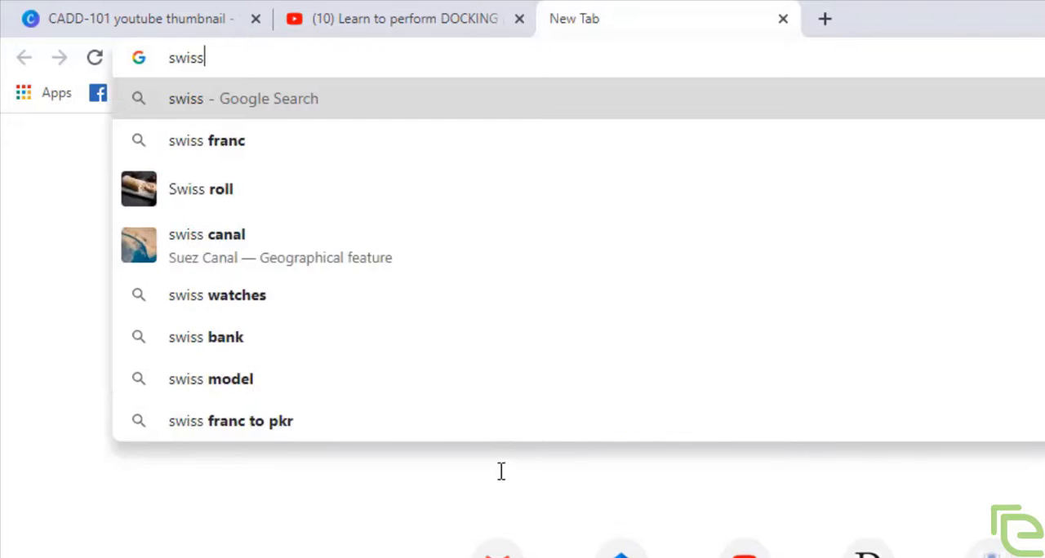
pyautogui.write('-model')
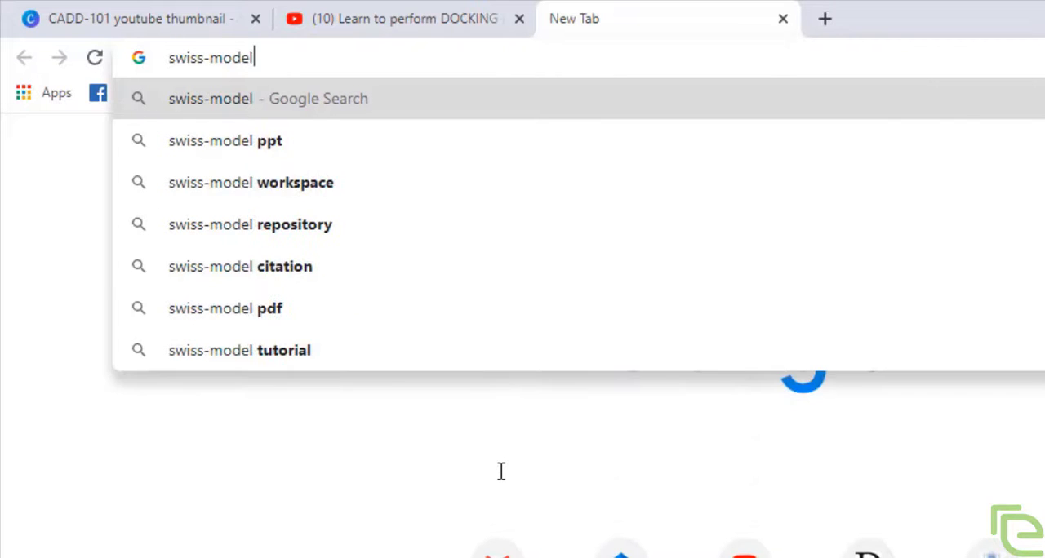
pyautogui.press('Return')
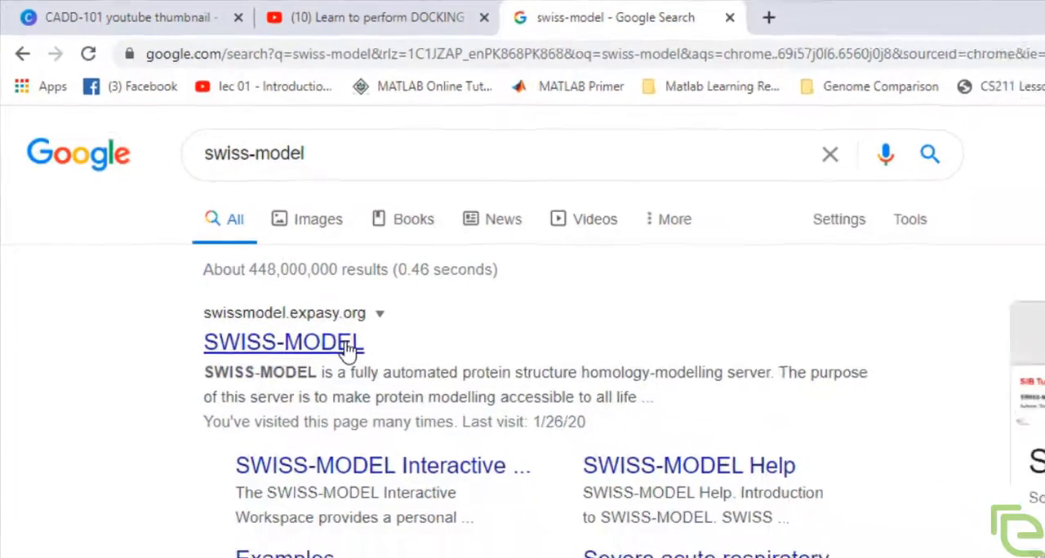
pyautogui.click(347, 346)
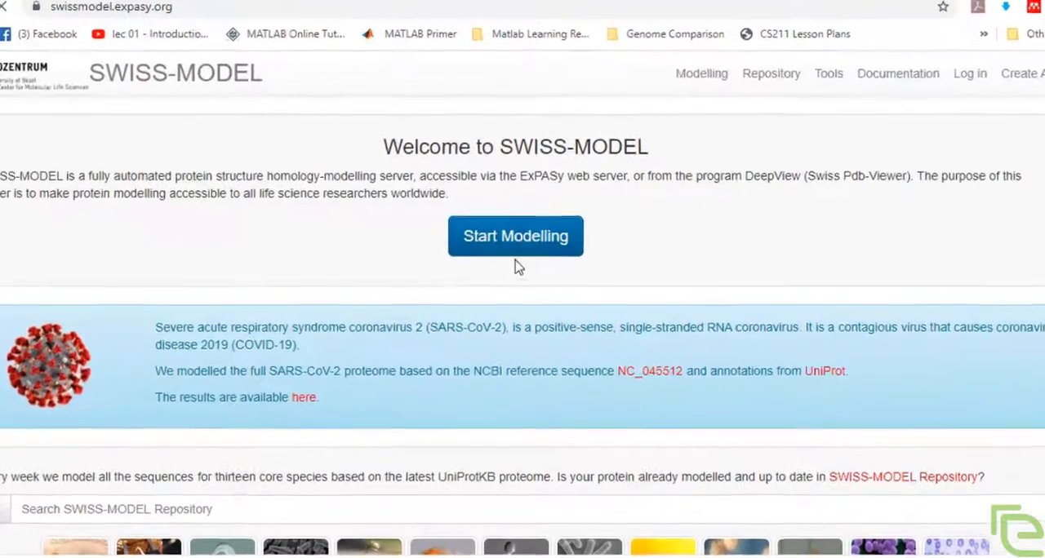
pyautogui.click(545, 238)
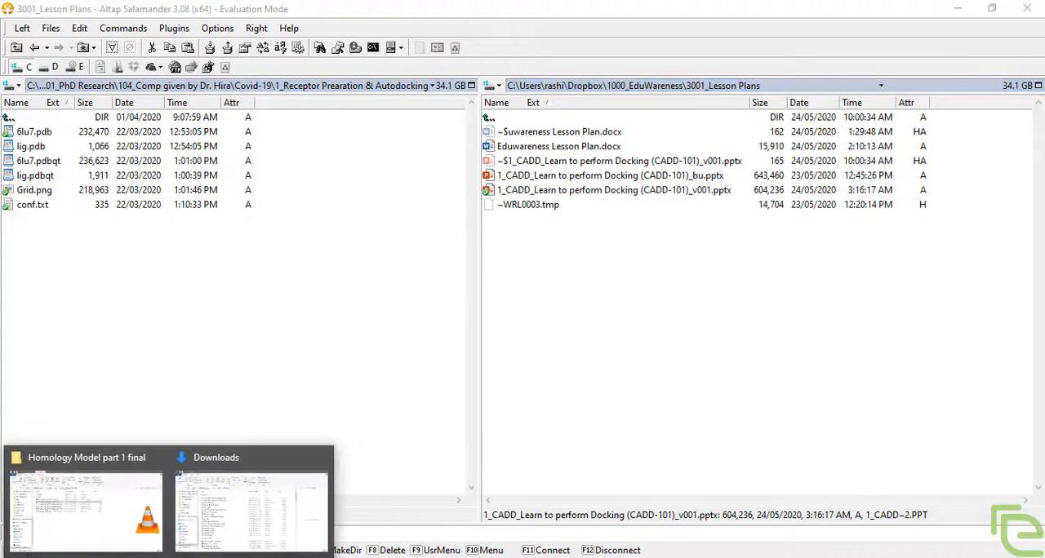
# Step: Open a read-only copy of NS3 protease.docx from the Downloads folder and find the HCV NS3 protease domain sequence
pyautogui.click(213, 534)
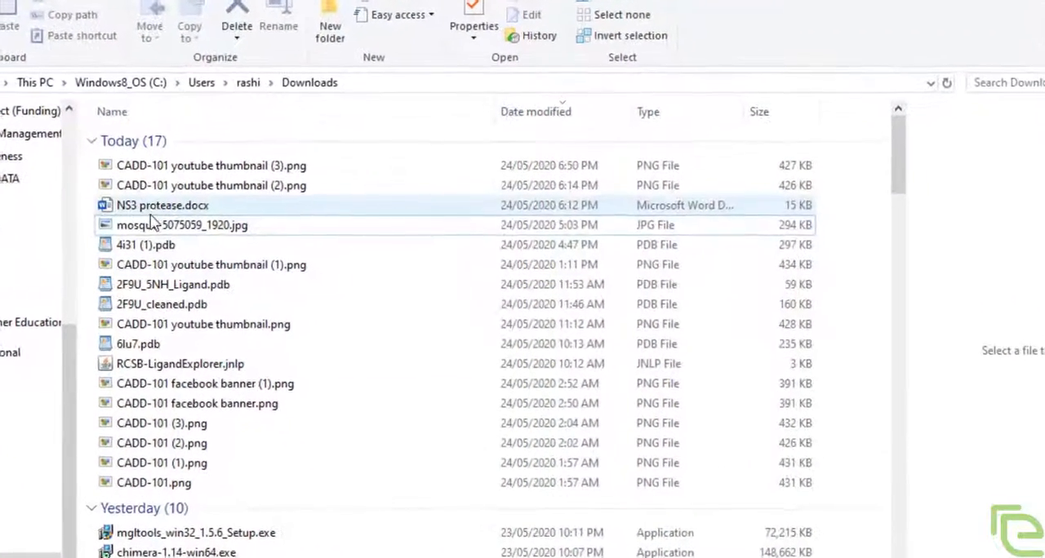
pyautogui.doubleClick(156, 207)
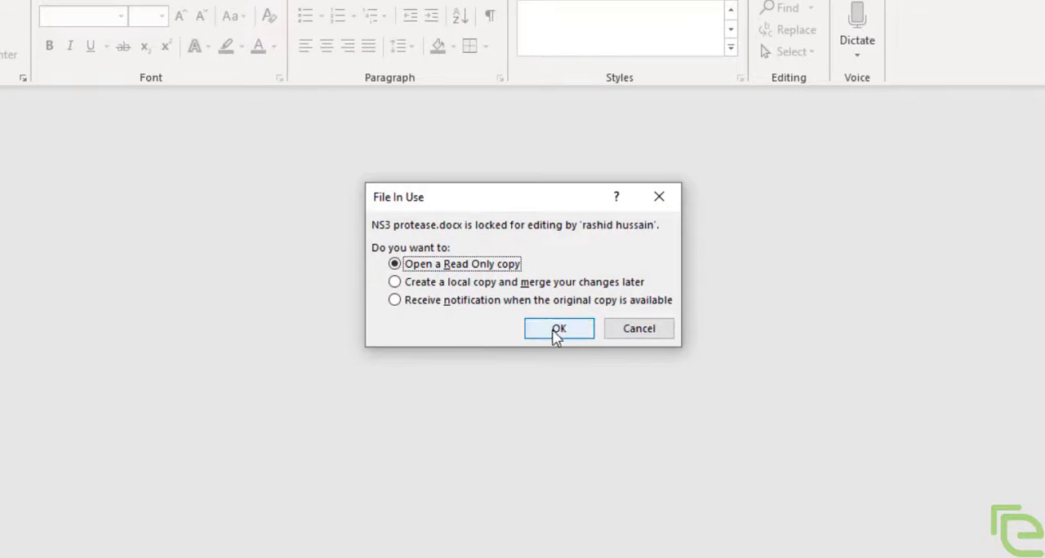
pyautogui.click(555, 331)
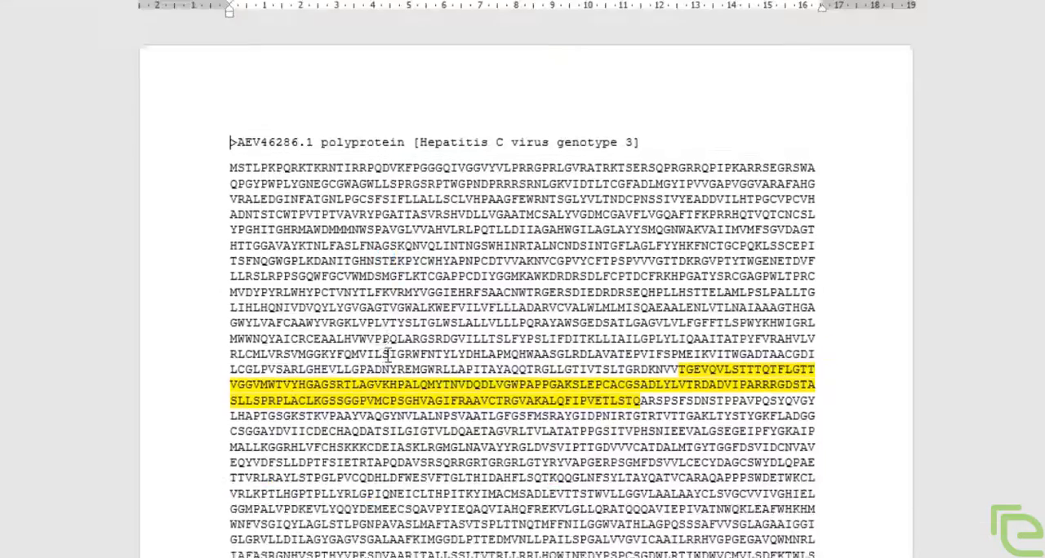
pyautogui.scroll(-10, 388, 354)
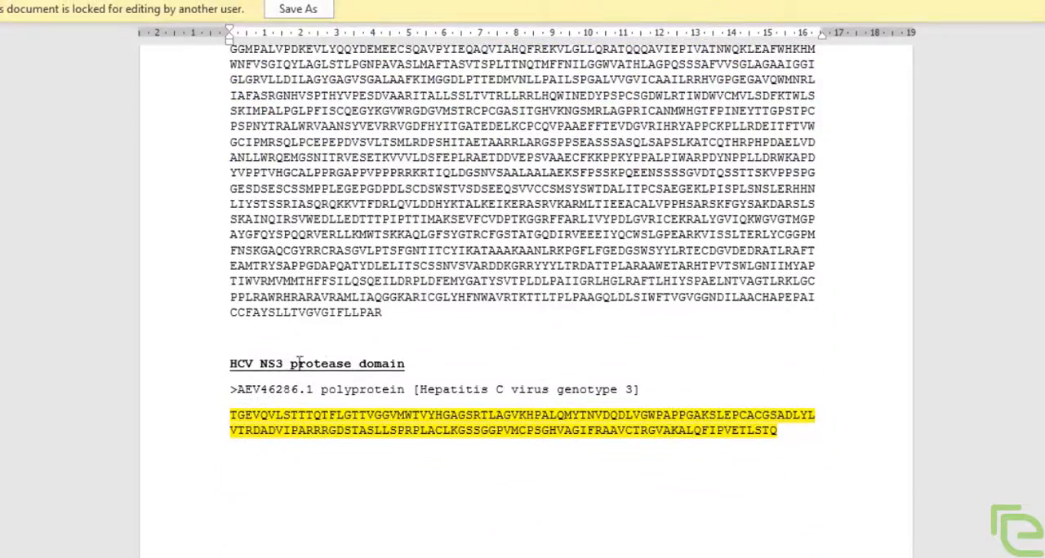
pyautogui.moveTo(207, 373); pyautogui.dragTo(218, 445)
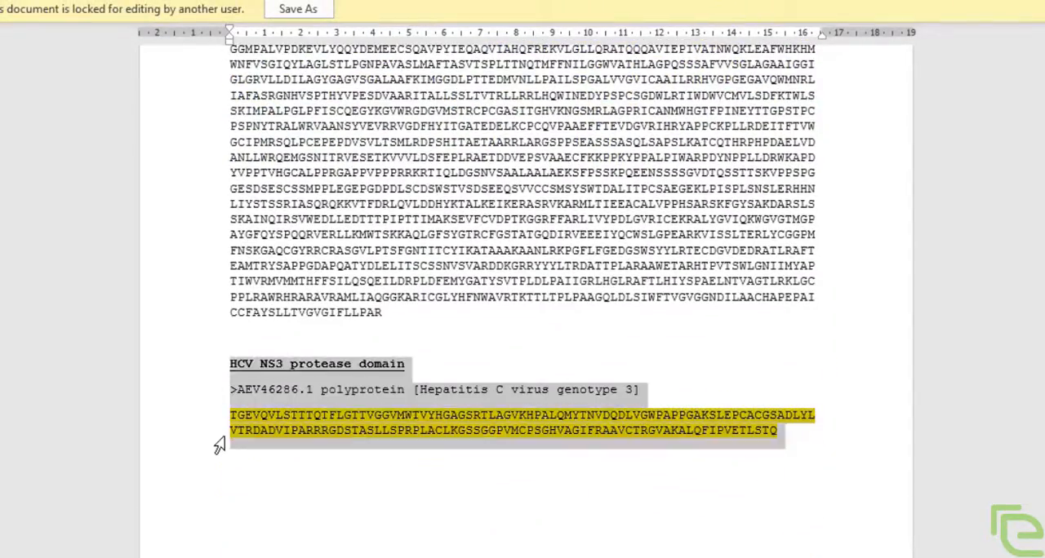
pyautogui.click(361, 332)
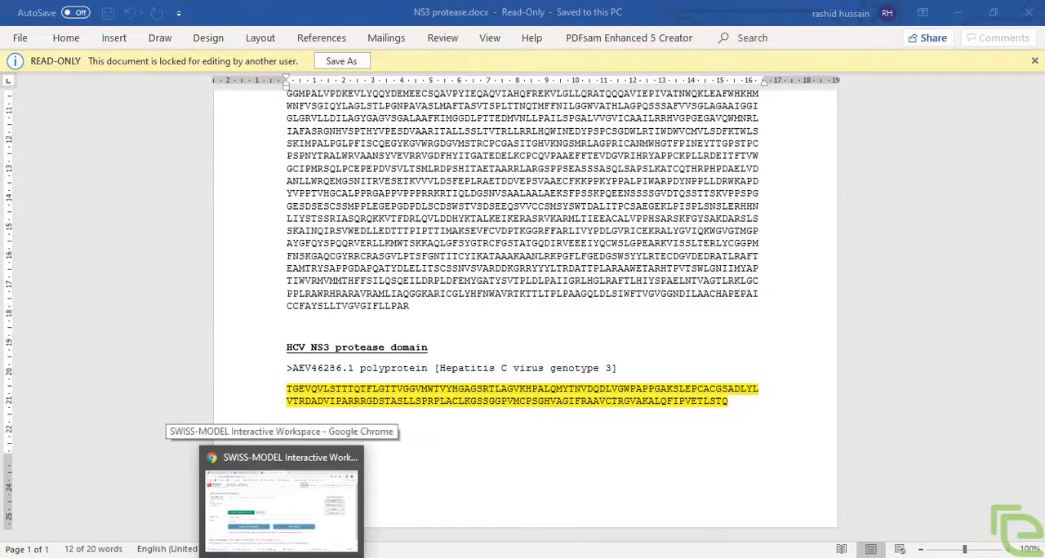
# Step: Look through the tutorial videos in the Learn to perform DOCKING (CADD-101) YouTube playlist, then return to the SWISS-MODEL page
pyautogui.click(275, 490)
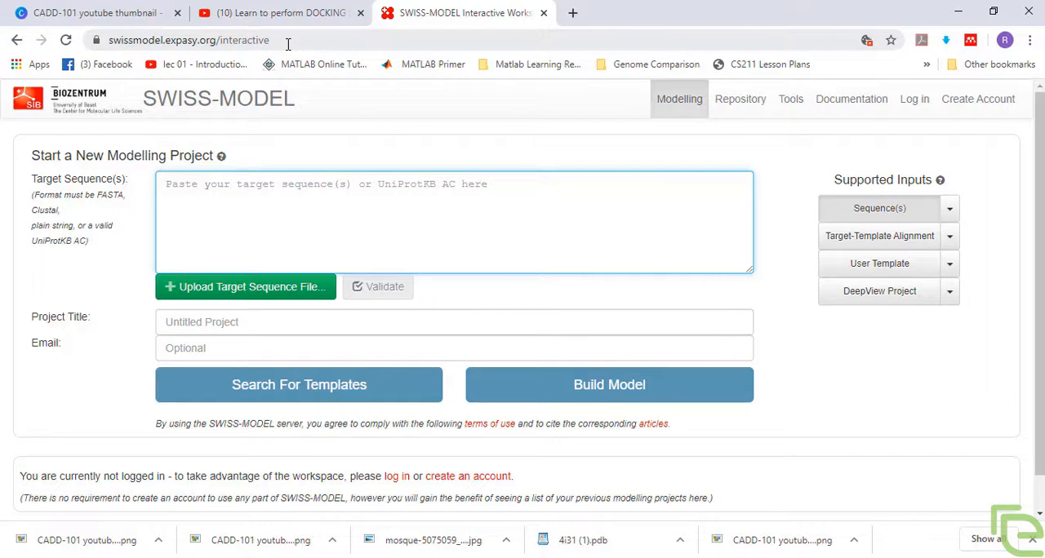
pyautogui.click(239, 22)
pyautogui.scroll(1, 352, 224)
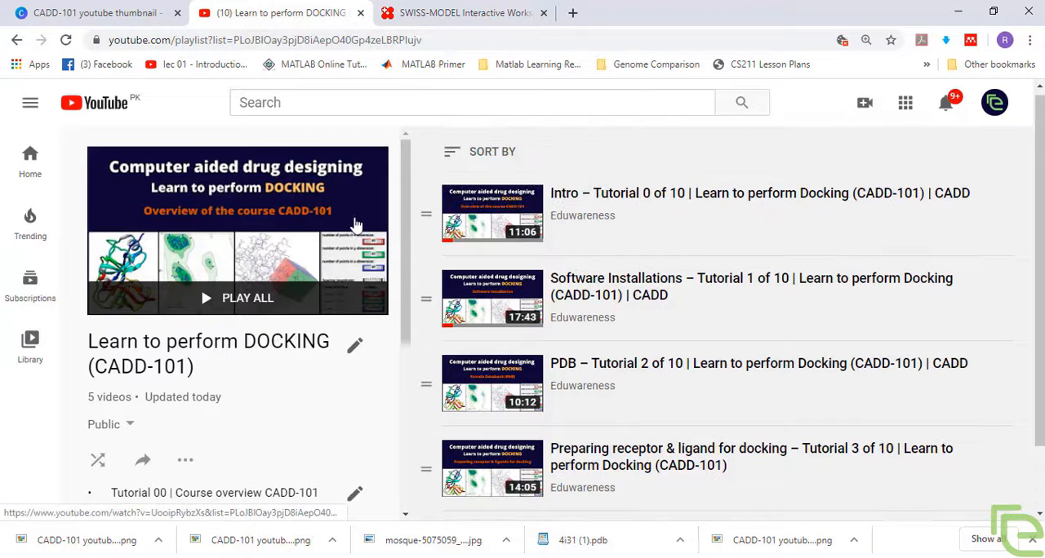
pyautogui.scroll(-1, 480, 293)
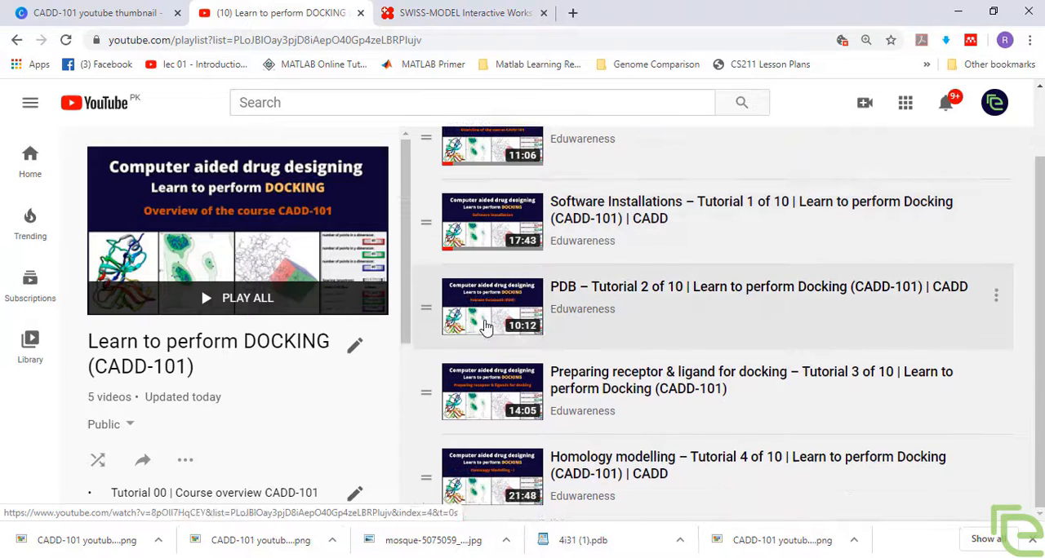
pyautogui.scroll(1, 482, 326)
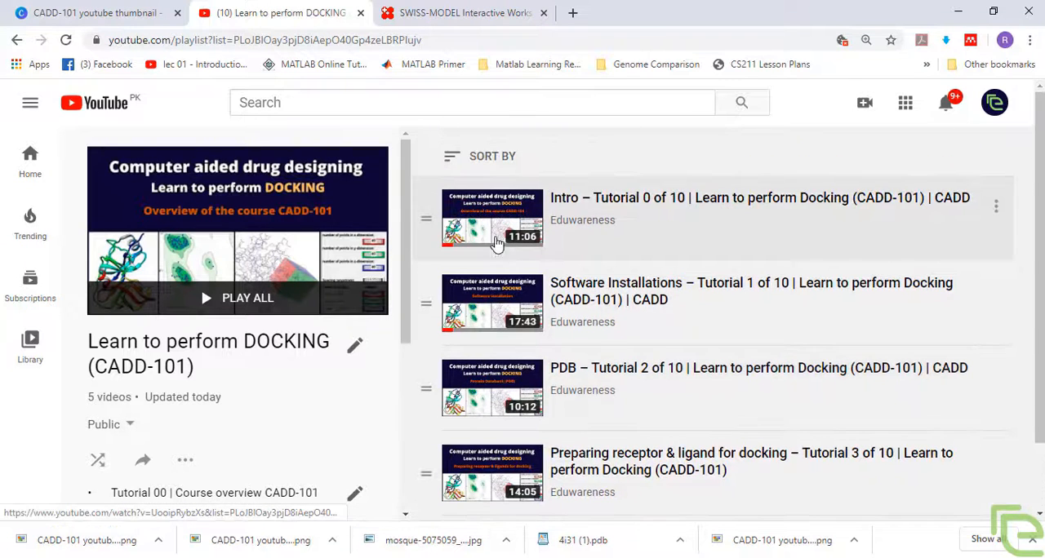
pyautogui.scroll(-1, 498, 263)
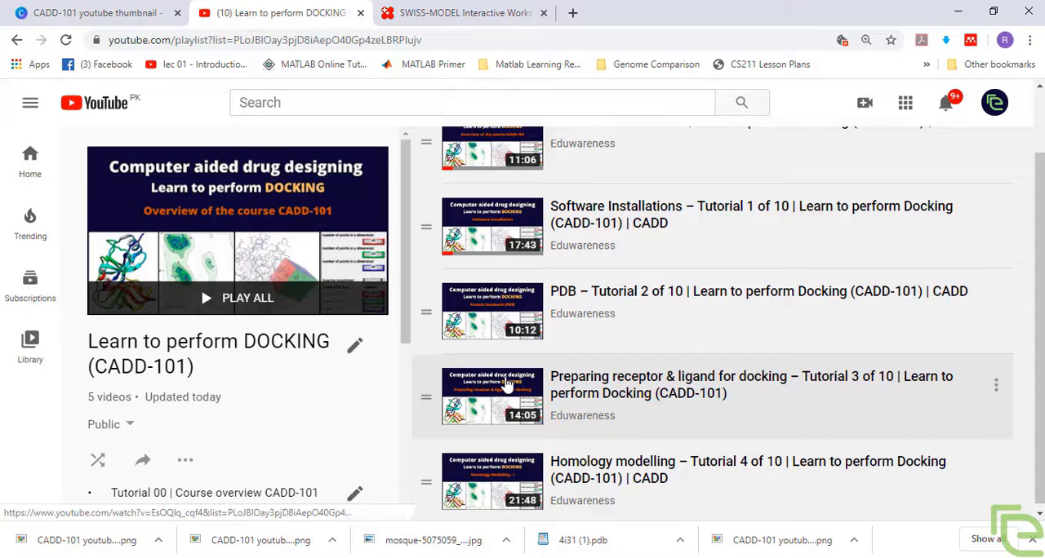
pyautogui.click(466, 13)
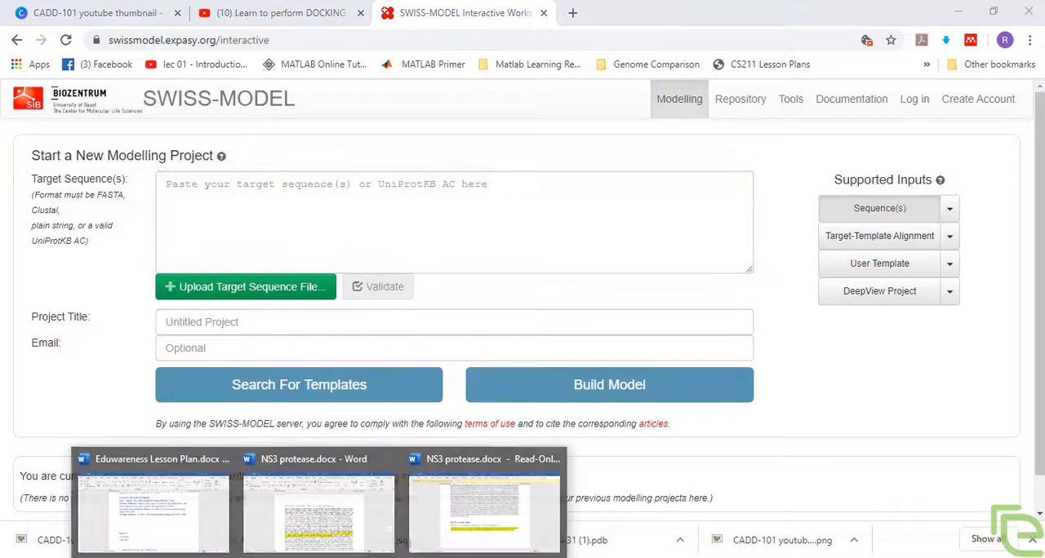
# Step: Try to use the Word document's HCV NS3 protease domain heading, FASTA header and sequence as the SWISS-MODEL target sequence
pyautogui.click(451, 528)
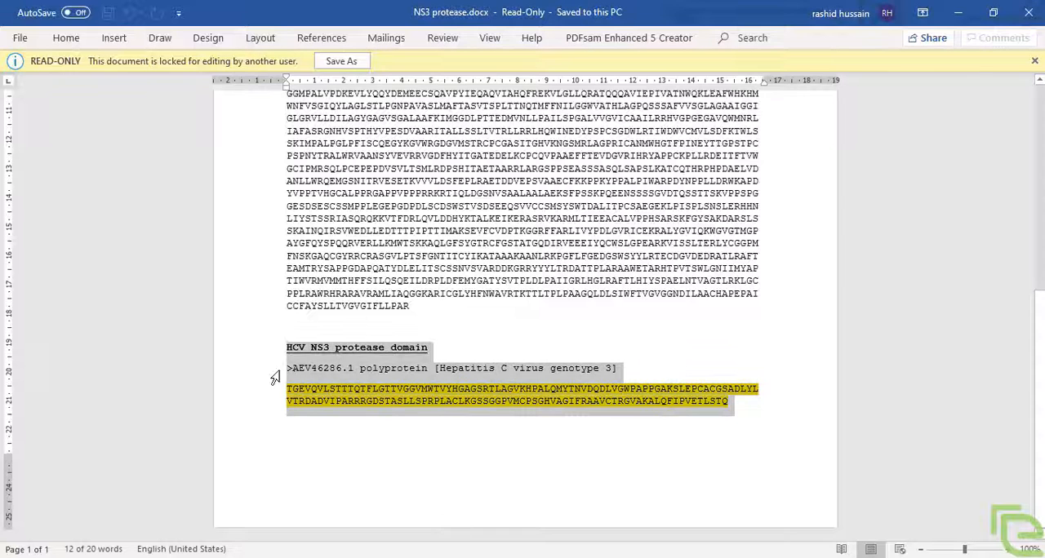
pyautogui.moveTo(263, 349); pyautogui.dragTo(269, 418)
pyautogui.rightClick(291, 377)
pyautogui.click(328, 189)
pyautogui.click(331, 514)
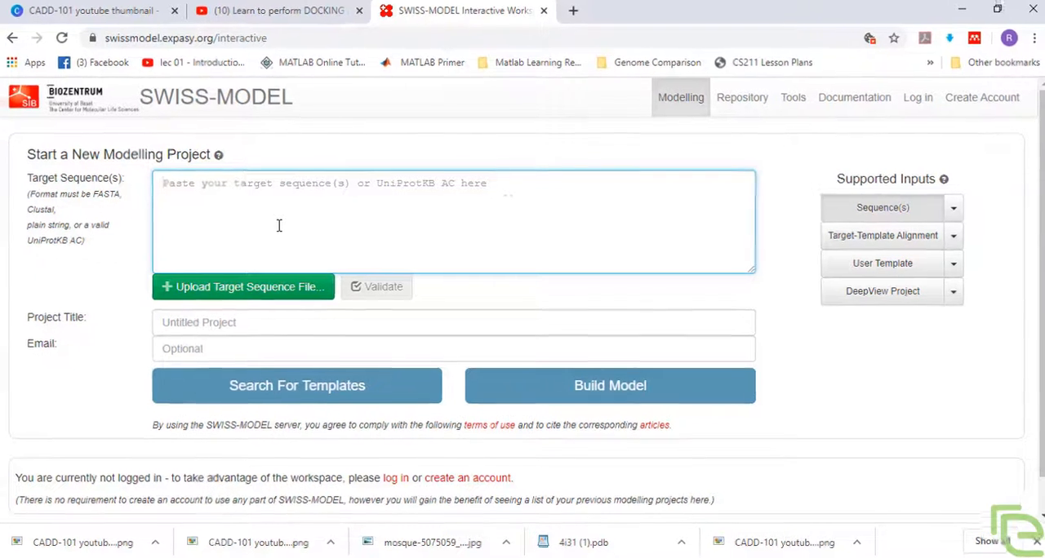
pyautogui.hotkey('ctrl', 'v')
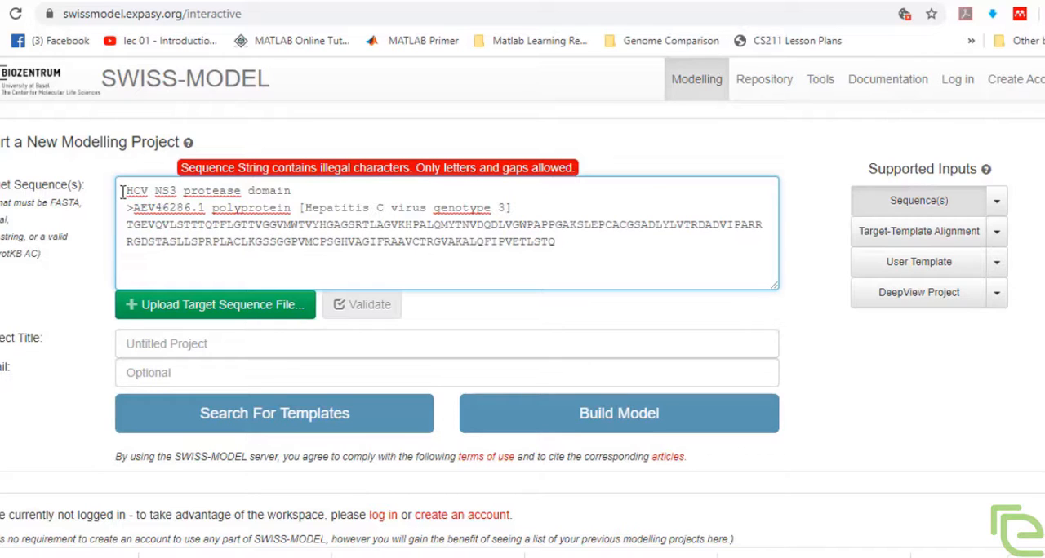
# Step: Delete the HCV NS3 protease domain heading from the target sequence, then clear the remaining FASTA text
pyautogui.click(306, 186)
pyautogui.press('BackSpace')
pyautogui.press('BackSpace')
pyautogui.press('BackSpace')
pyautogui.press('BackSpace')
pyautogui.press('BackSpace')
pyautogui.press('BackSpace')
pyautogui.press('BackSpace')
pyautogui.press('BackSpace')
pyautogui.press('BackSpace')
pyautogui.press('BackSpace')
pyautogui.press('BackSpace')
pyautogui.press('BackSpace')
pyautogui.press('BackSpace')
pyautogui.press('BackSpace')
pyautogui.press('BackSpace')
pyautogui.press('BackSpace')
pyautogui.press('BackSpace')
pyautogui.press('BackSpace')
pyautogui.press('BackSpace')
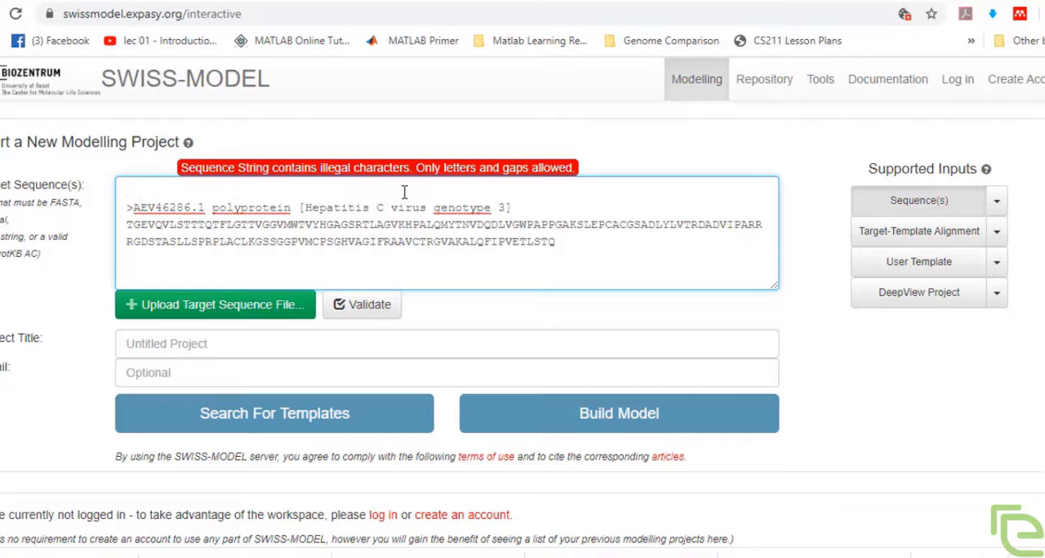
pyautogui.click(400, 258)
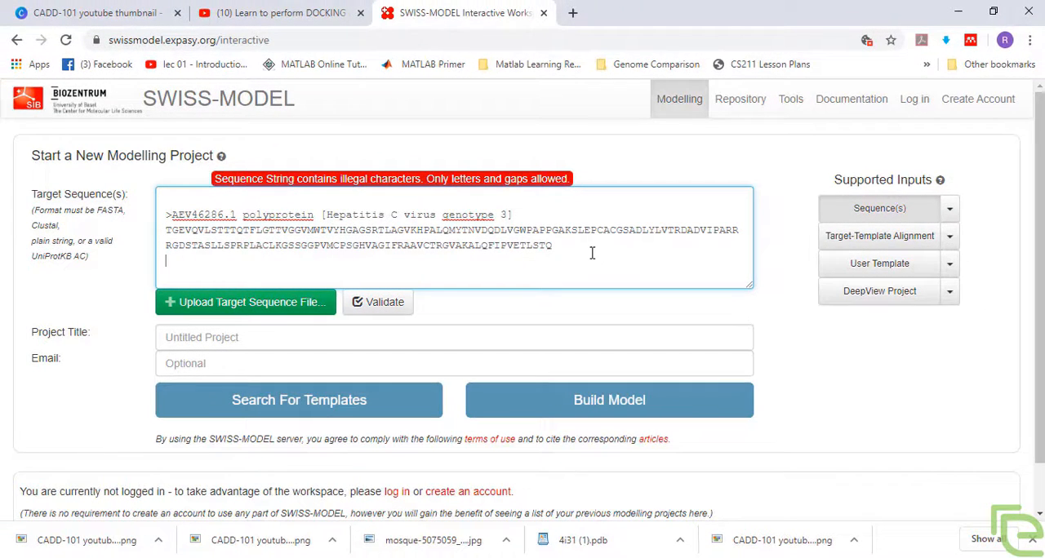
pyautogui.moveTo(592, 253); pyautogui.dragTo(520, 250)
pyautogui.click(323, 224)
pyautogui.moveTo(167, 218); pyautogui.dragTo(580, 254)
pyautogui.press('BackSpace')
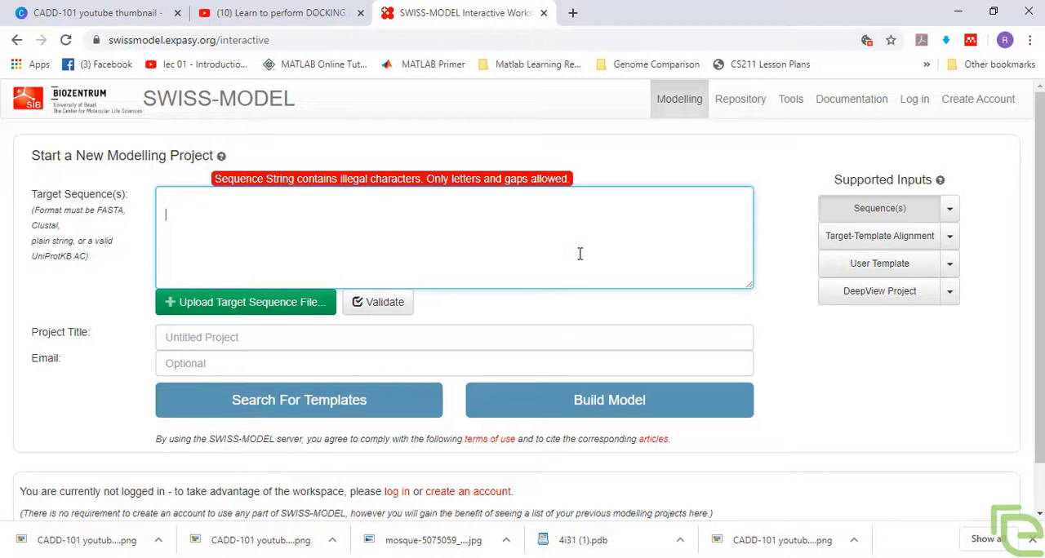
pyautogui.press('BackSpace')
# Step: Copy only the AEV46286.1 FASTA header and highlighted protease sequence from Word into the SWISS-MODEL target sequence
pyautogui.hotkey('alt', 'Tab')
pyautogui.click(328, 406)
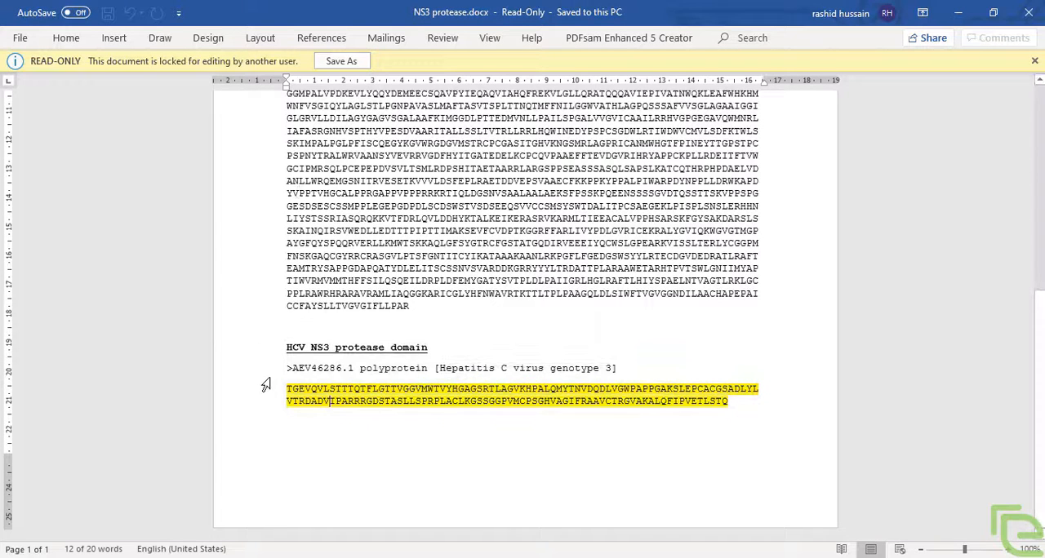
pyautogui.moveTo(269, 373); pyautogui.dragTo(280, 417)
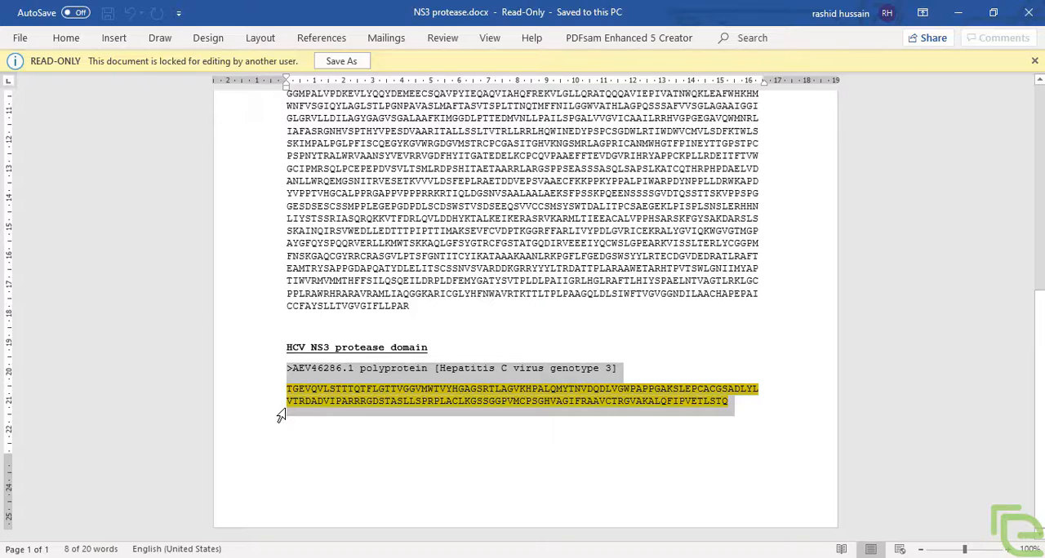
pyautogui.hotkey('alt', 'Tab')
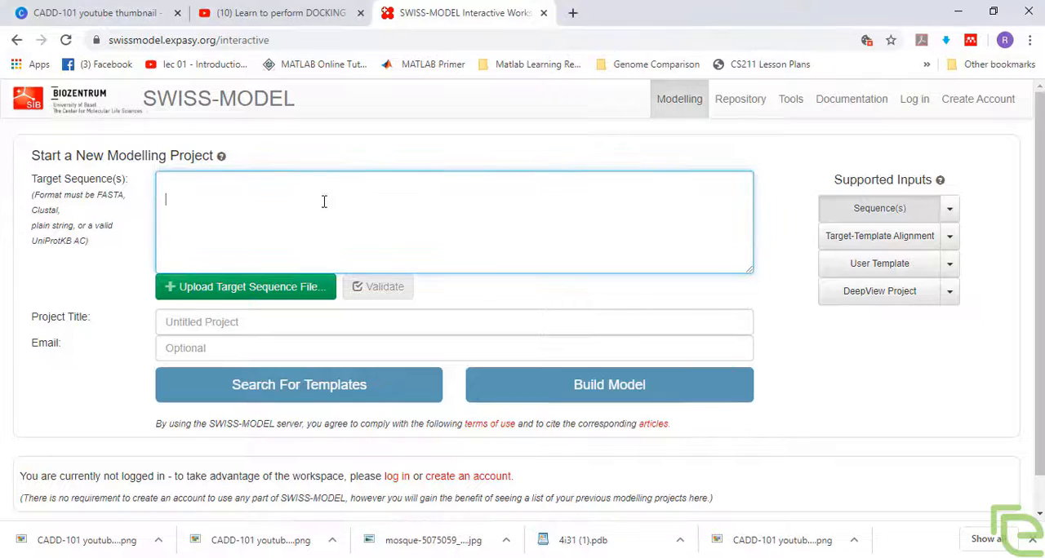
pyautogui.hotkey('ctrl', 'v')
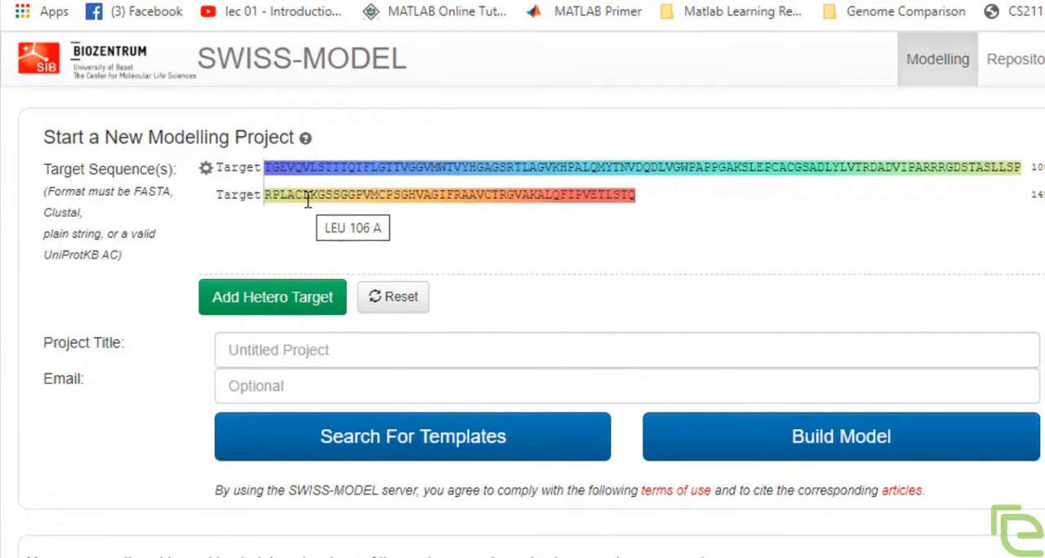
# Step: Title the project "Homology Model Project 01" and fill in the contact e-mail
pyautogui.click(313, 350)
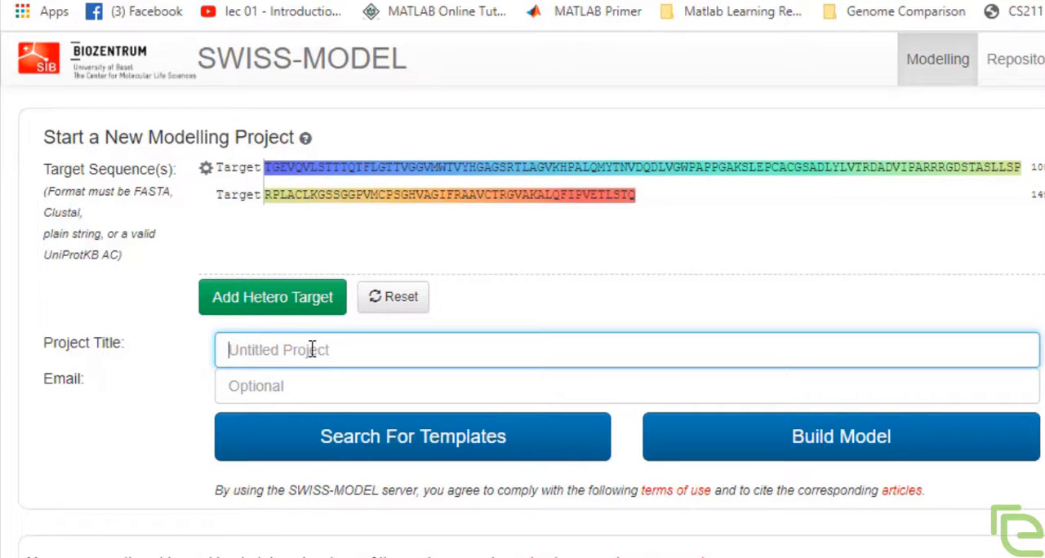
pyautogui.write('Homolog')
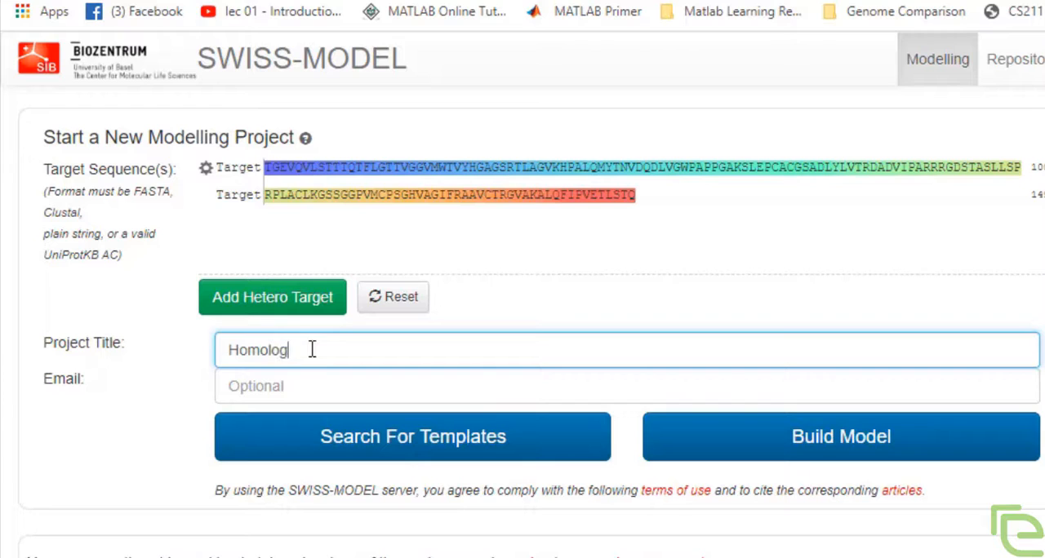
pyautogui.write('y Model Project 01')
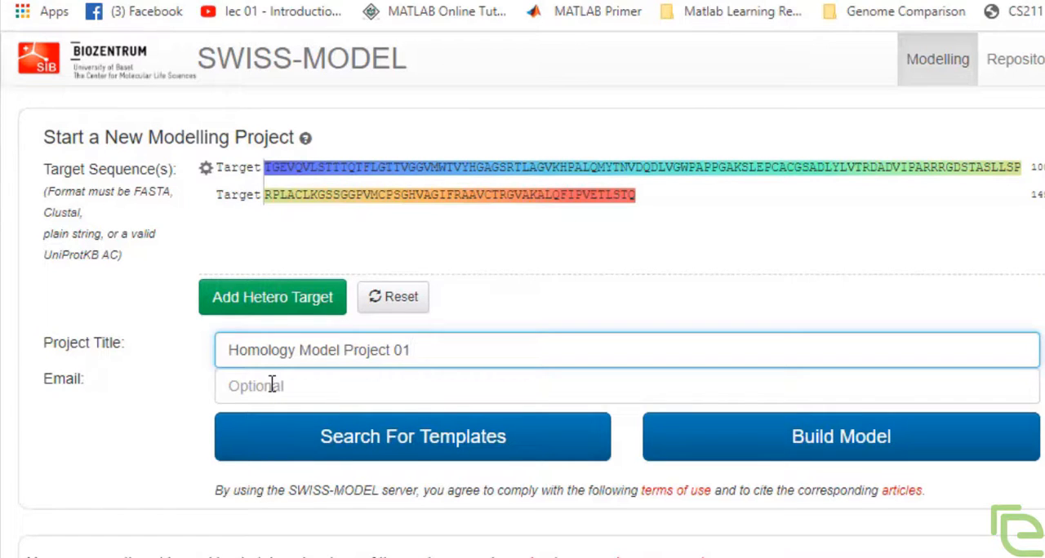
pyautogui.click(271, 385)
pyautogui.click(300, 434)
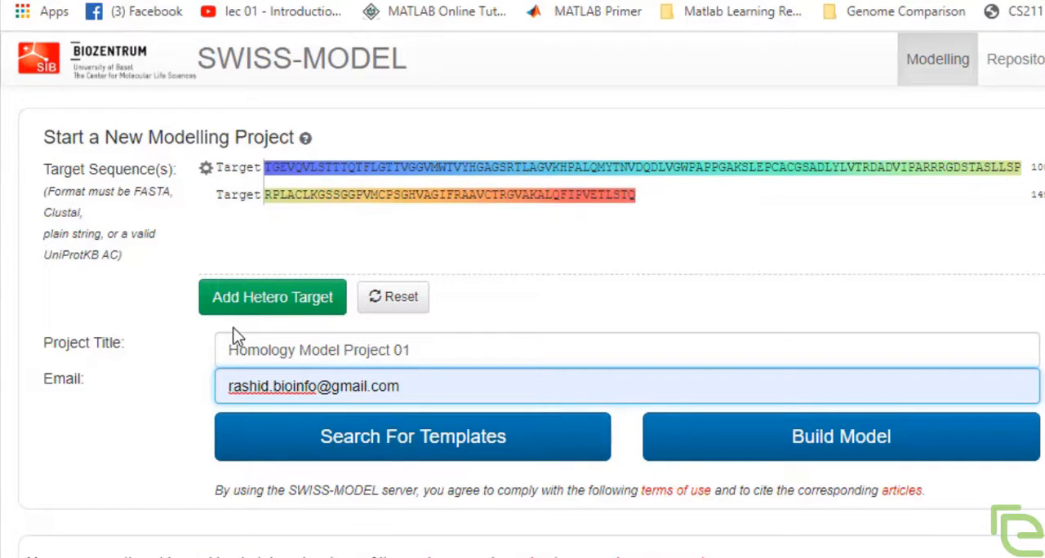
# Step: Start the template search for the target sequence and view its progress
pyautogui.scroll(-1, 235, 334)
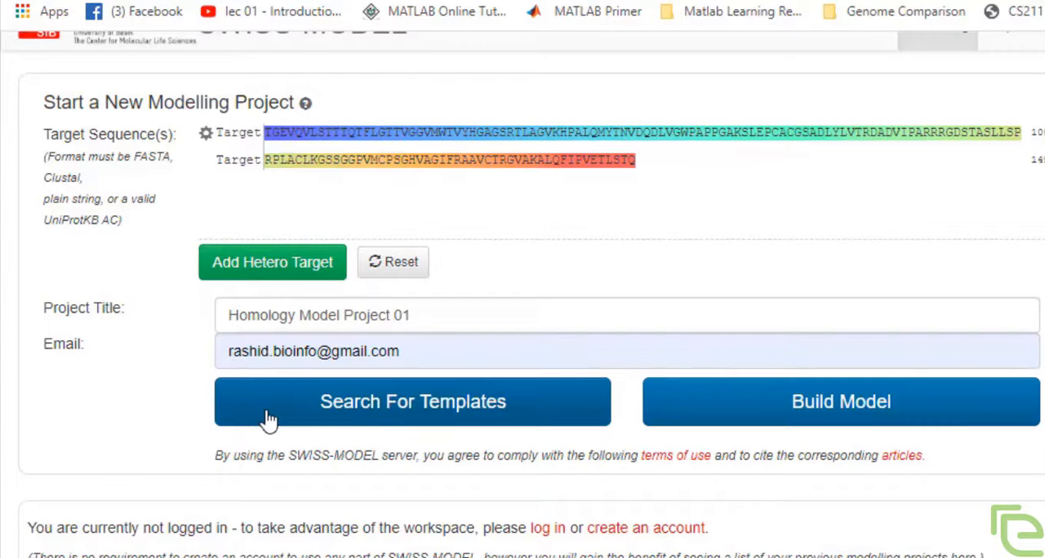
pyautogui.click(373, 426)
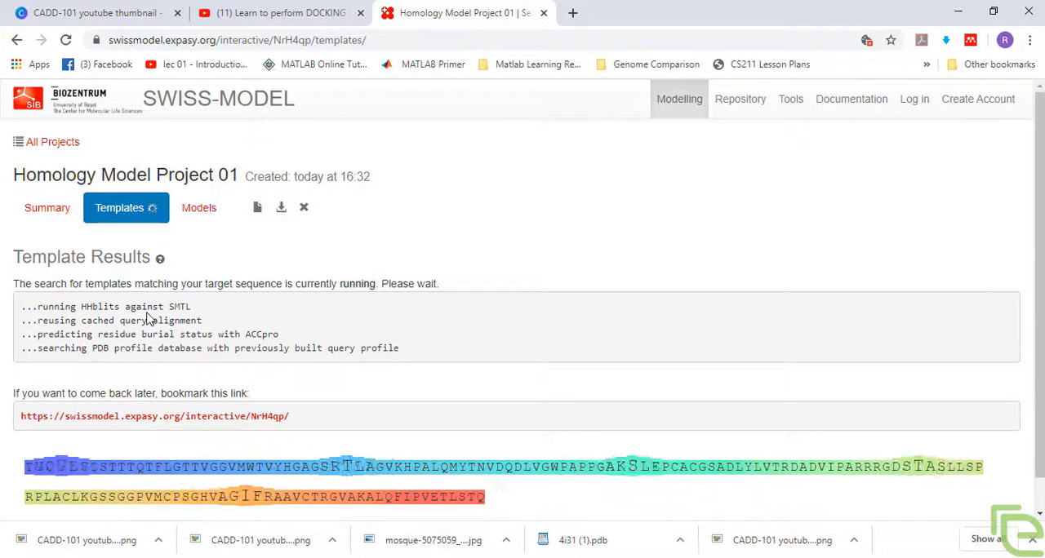
pyautogui.scroll(-1, 147, 317)
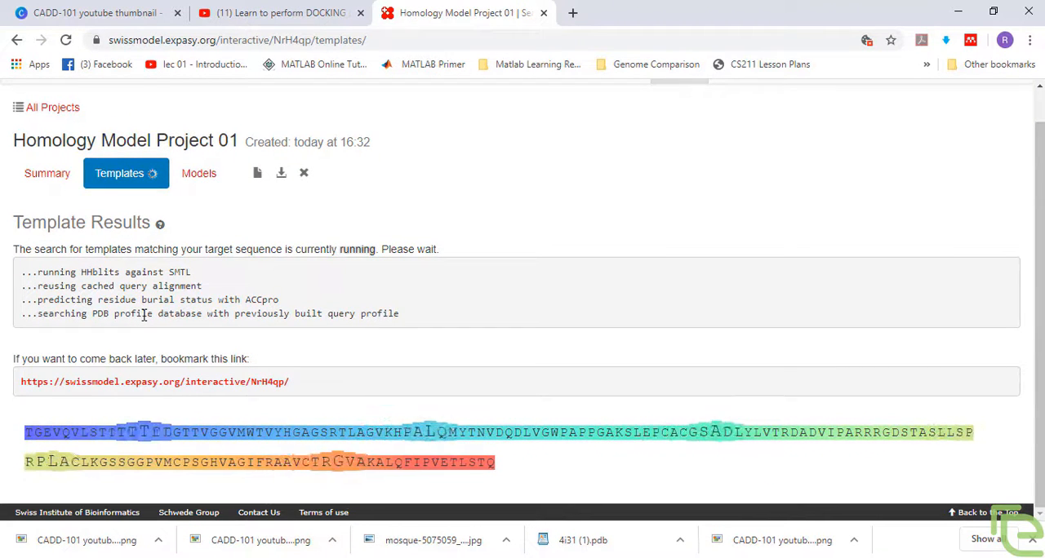
# Step: Wait for the template search to finish, then highlight the sequence identity of template 4i31.2.A in the results
pyautogui.scroll(1, 144, 315)
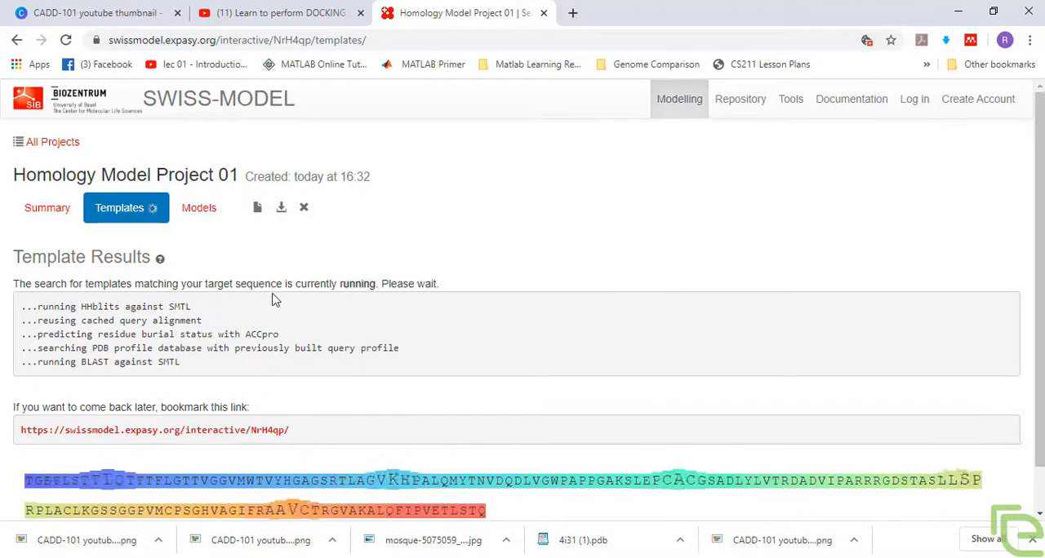
pyautogui.scroll(-1, 275, 301)
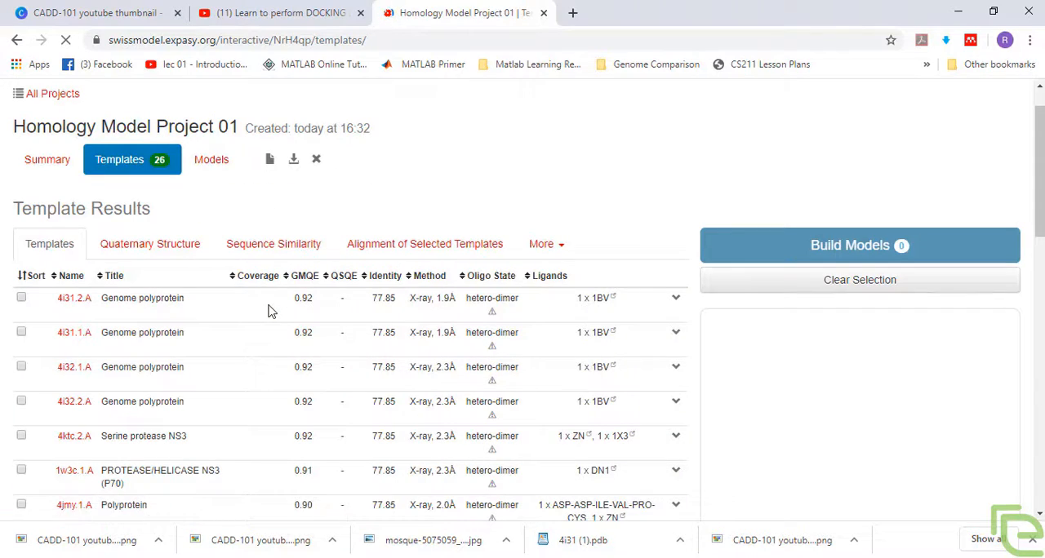
pyautogui.click(66, 309)
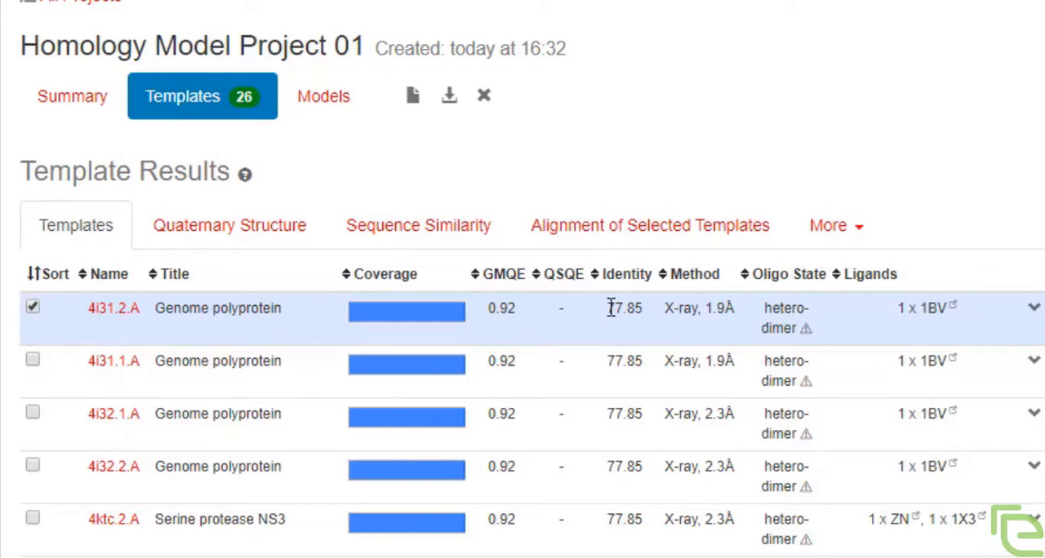
pyautogui.moveTo(607, 308); pyautogui.dragTo(643, 310)
# Step: Look through the template list, comparing coverage, GMQE, identity, method, oligo state and ligands of the candidates
pyautogui.scroll(-2, 75, 334)
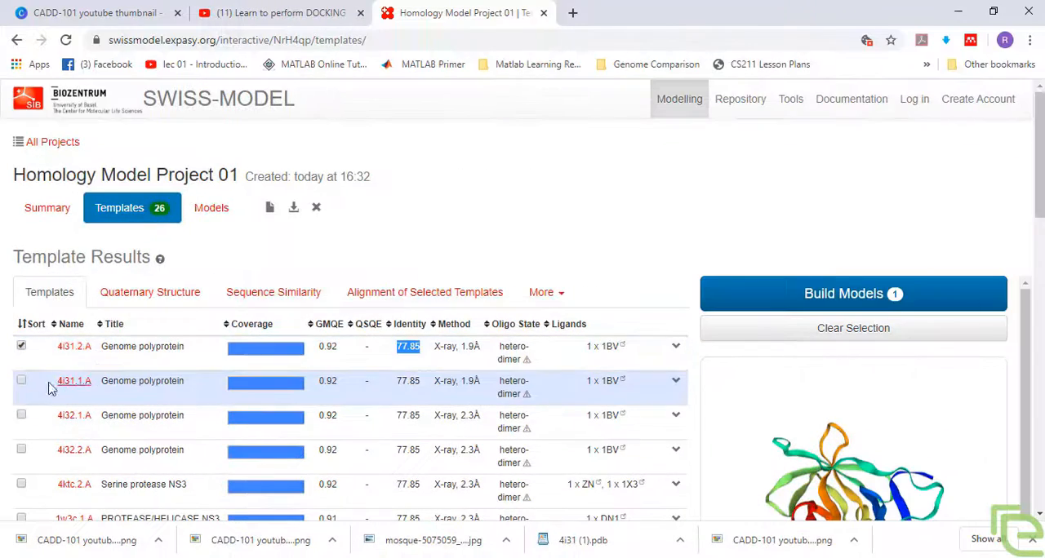
pyautogui.scroll(-1, 270, 384)
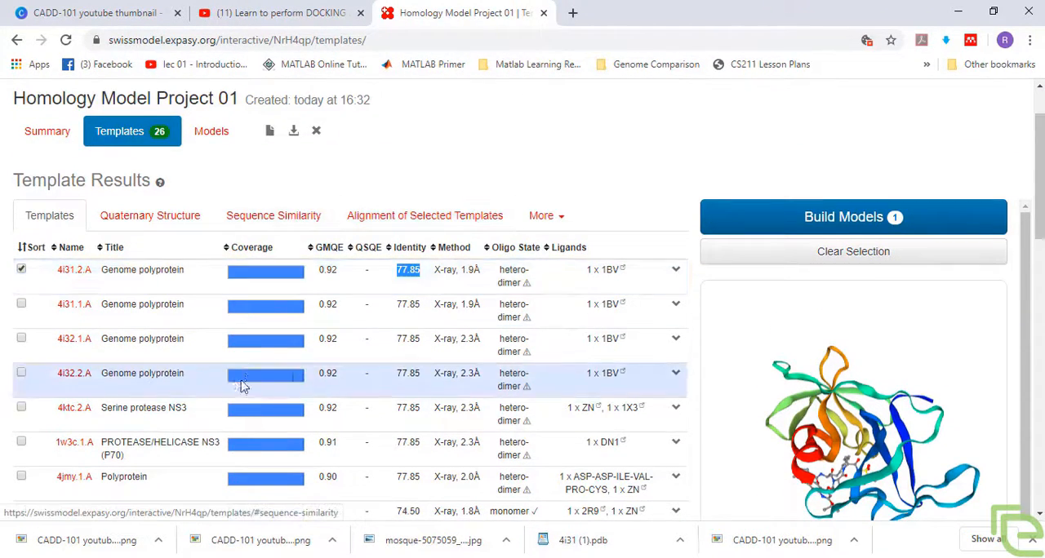
pyautogui.scroll(-1, 298, 237)
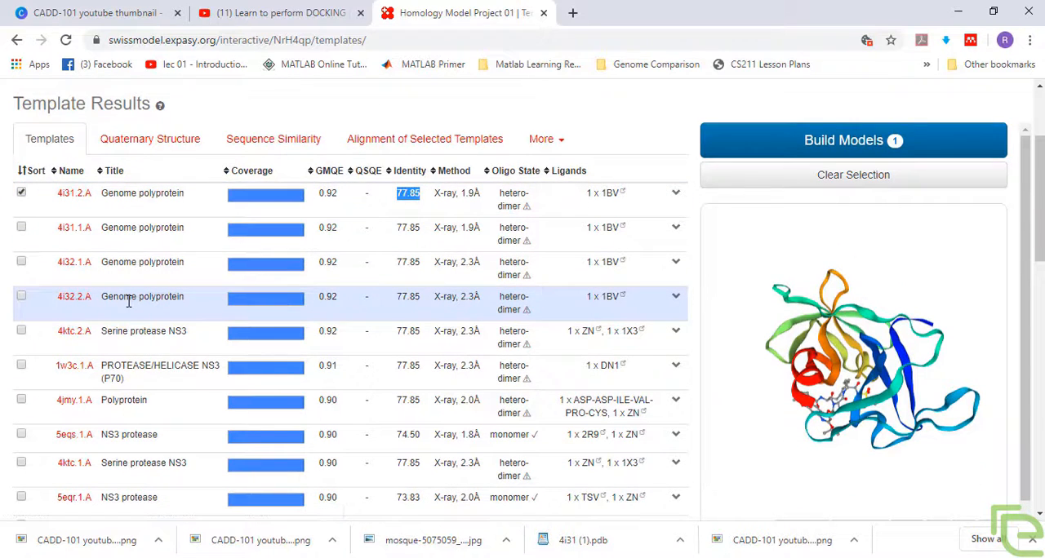
pyautogui.scroll(-1, 128, 302)
pyautogui.scroll(2, 131, 304)
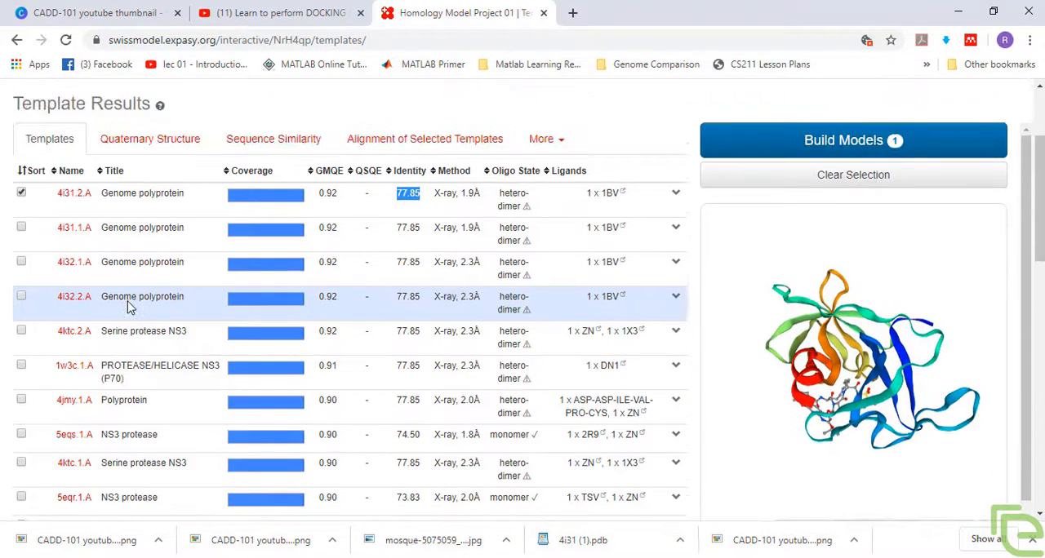
pyautogui.scroll(1, 139, 310)
pyautogui.scroll(-3, 208, 256)
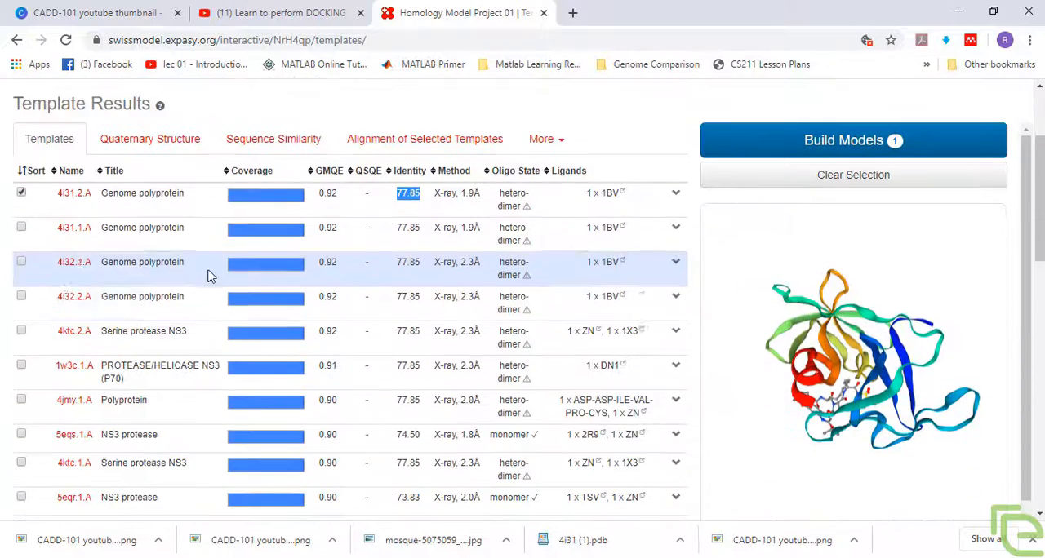
pyautogui.scroll(3, 210, 303)
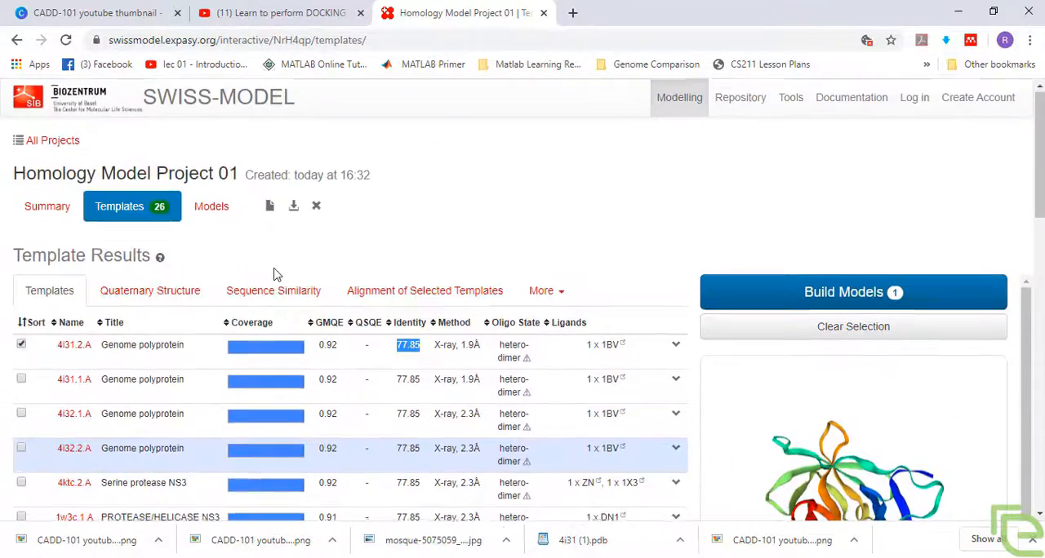
pyautogui.scroll(-3, 275, 273)
pyautogui.scroll(3, 275, 269)
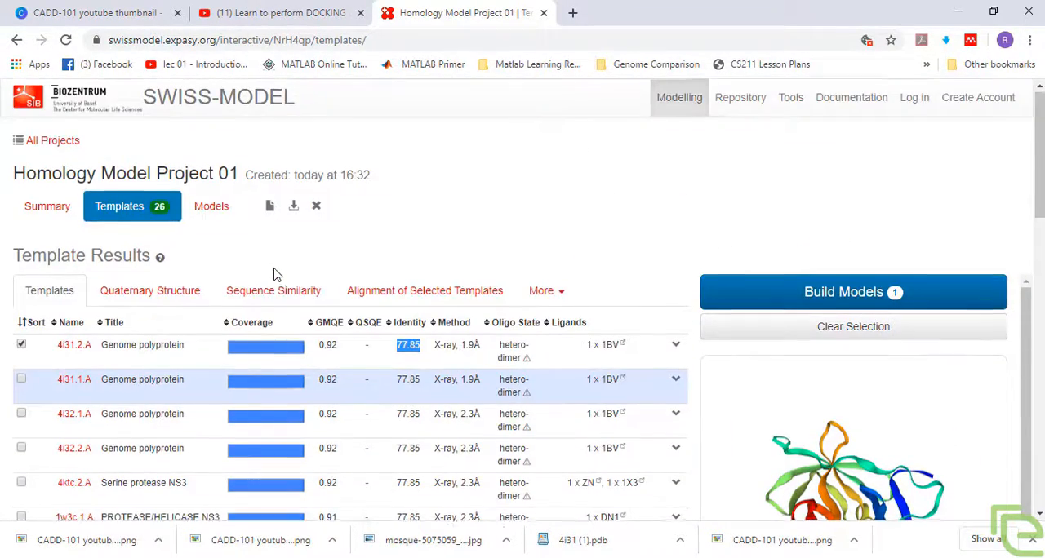
pyautogui.scroll(-1, 281, 269)
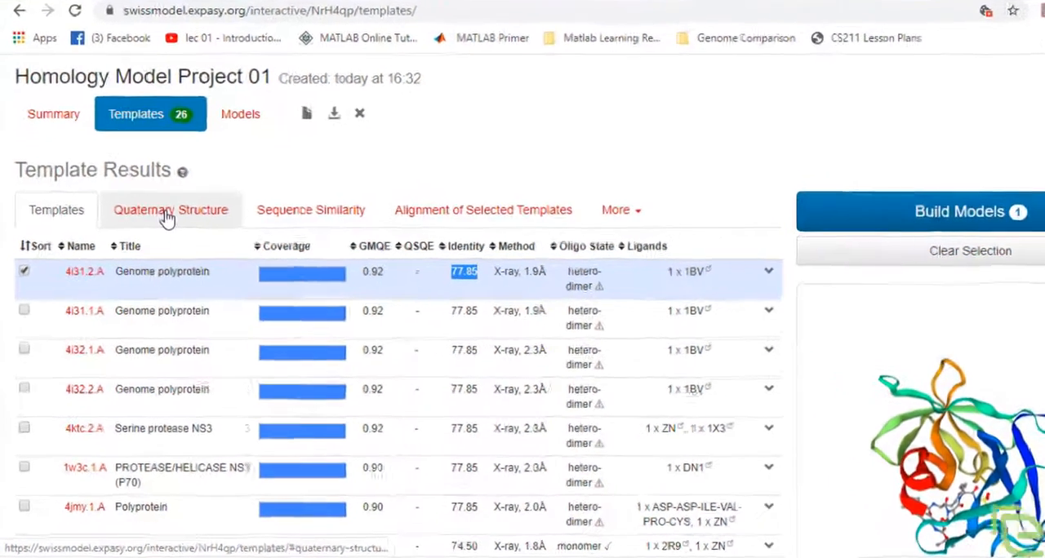
# Step: View the templates' quaternary structure tree with its PPI fingerprint, and their sequence similarity plot
pyautogui.click(145, 223)
pyautogui.scroll(-3, 281, 359)
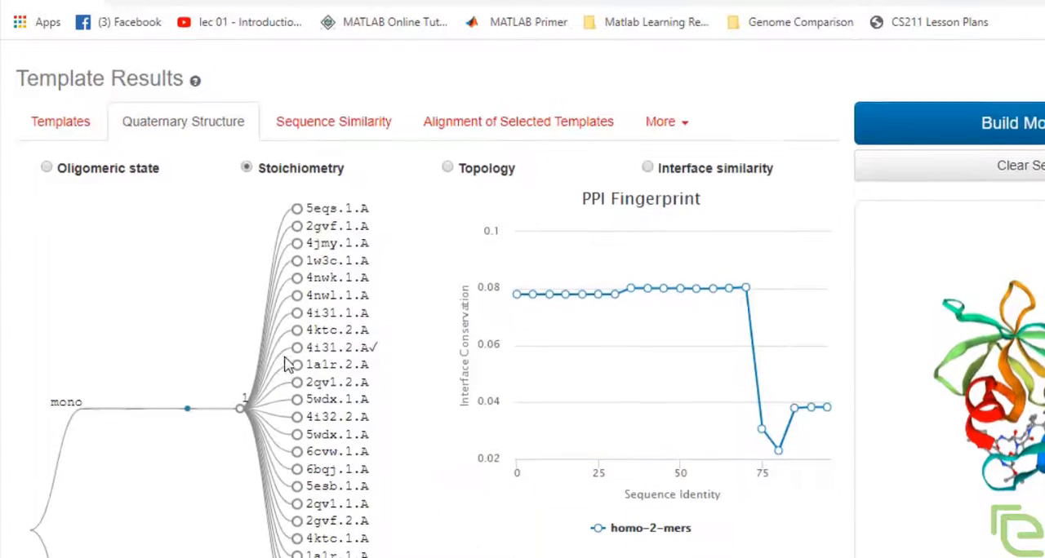
pyautogui.scroll(3, 334, 375)
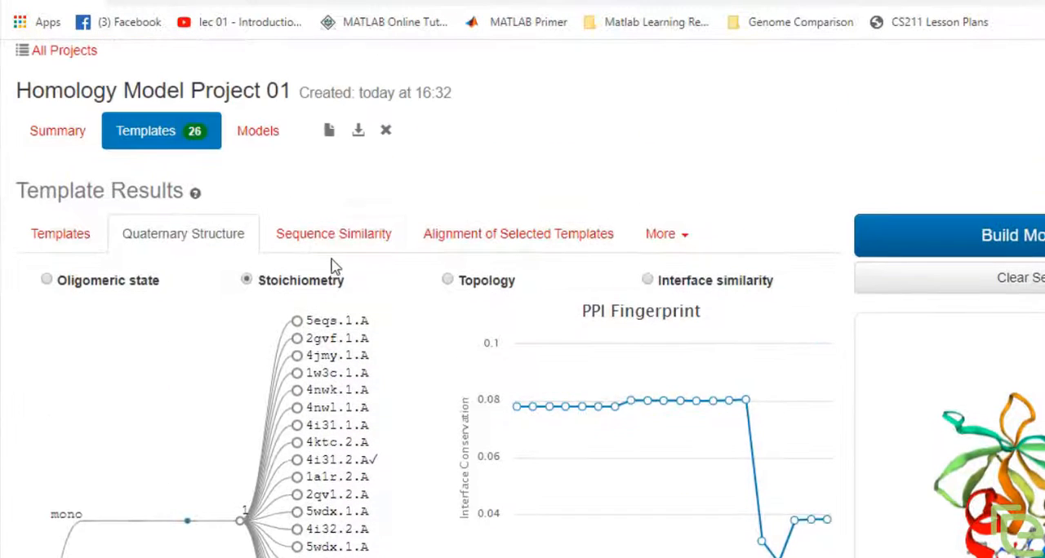
pyautogui.click(333, 239)
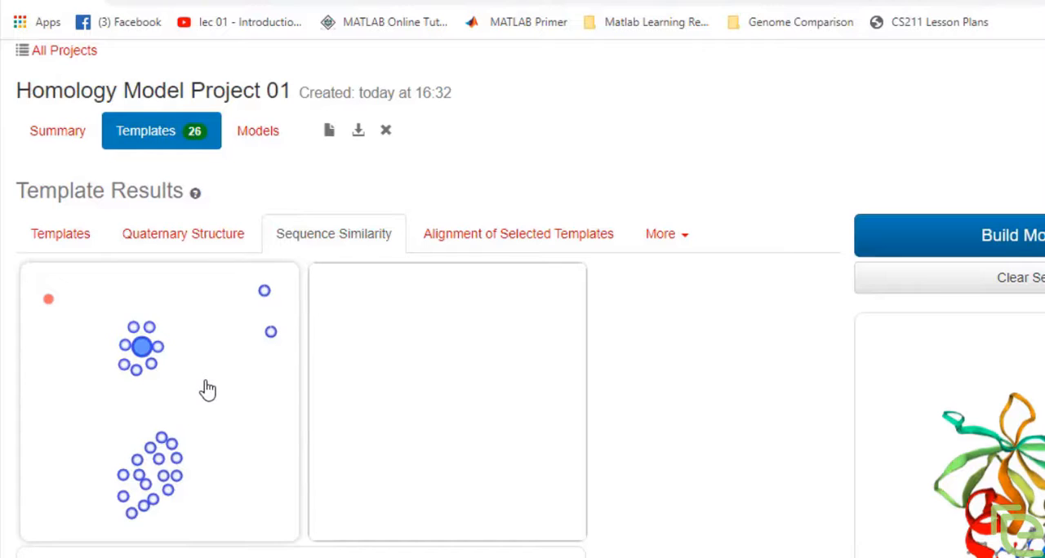
pyautogui.scroll(-1, 206, 388)
# Step: View the alignment of the target with template 4i31.2.A and check the additional template export options
pyautogui.click(480, 150)
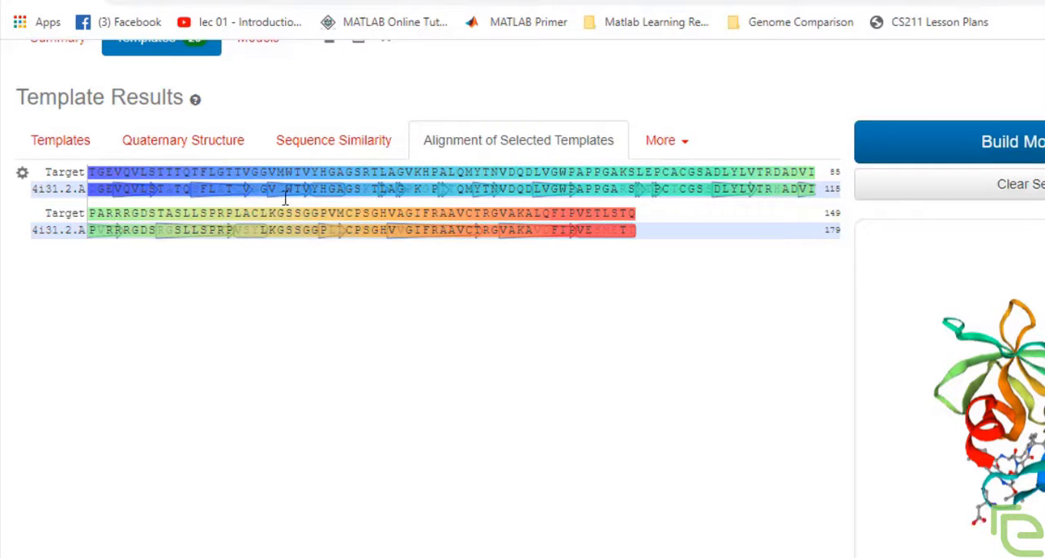
pyautogui.click(677, 146)
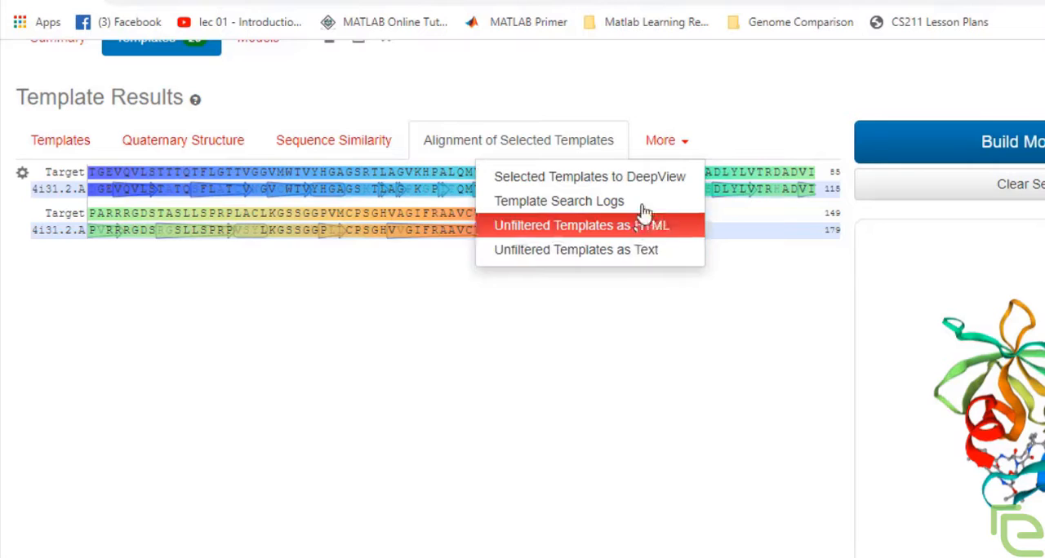
pyautogui.click(633, 307)
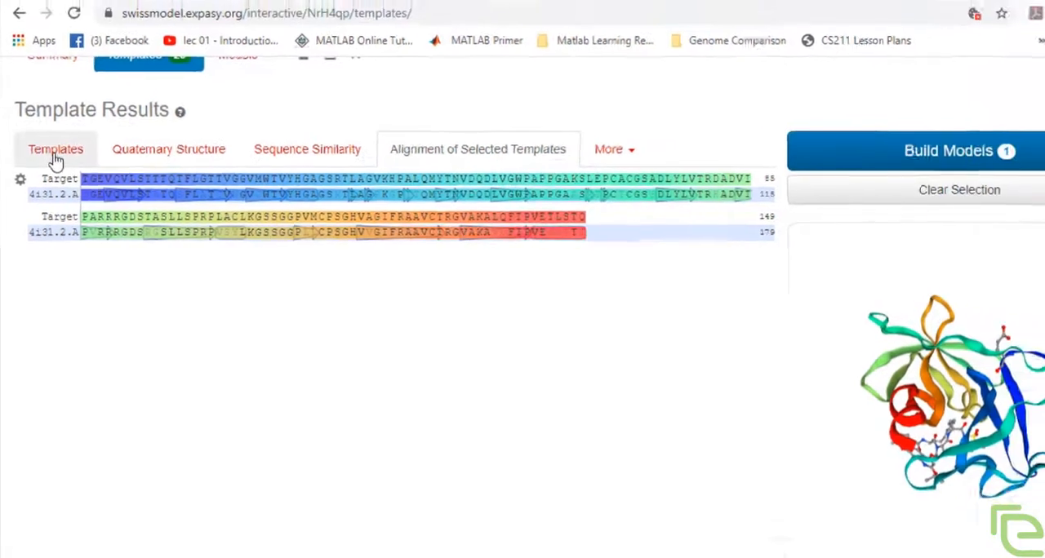
# Step: Return to the template list, review the remaining candidates, and build the model from the selected template 4i31.2.A
pyautogui.click(60, 142)
pyautogui.scroll(2, 171, 265)
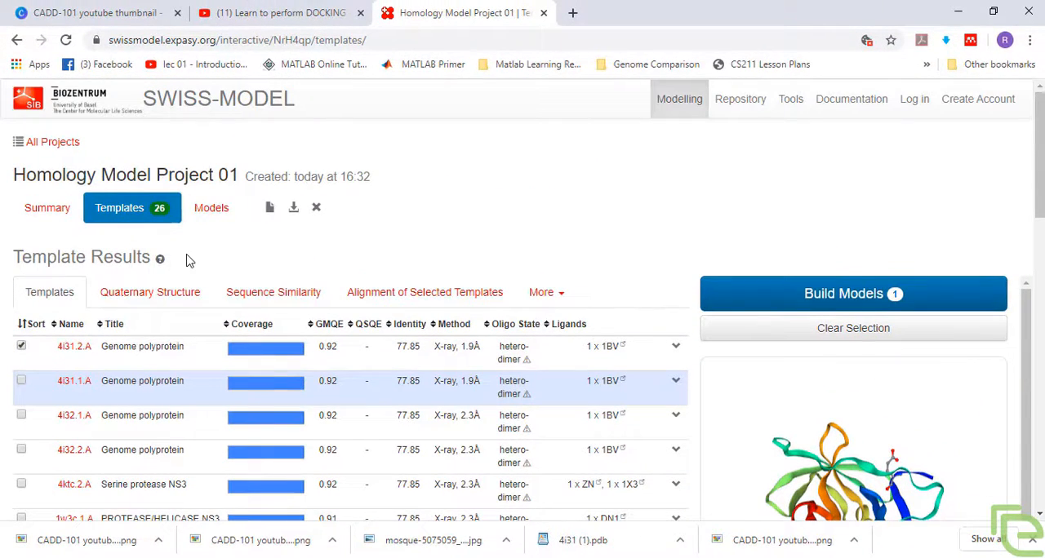
pyautogui.scroll(-5, 471, 240)
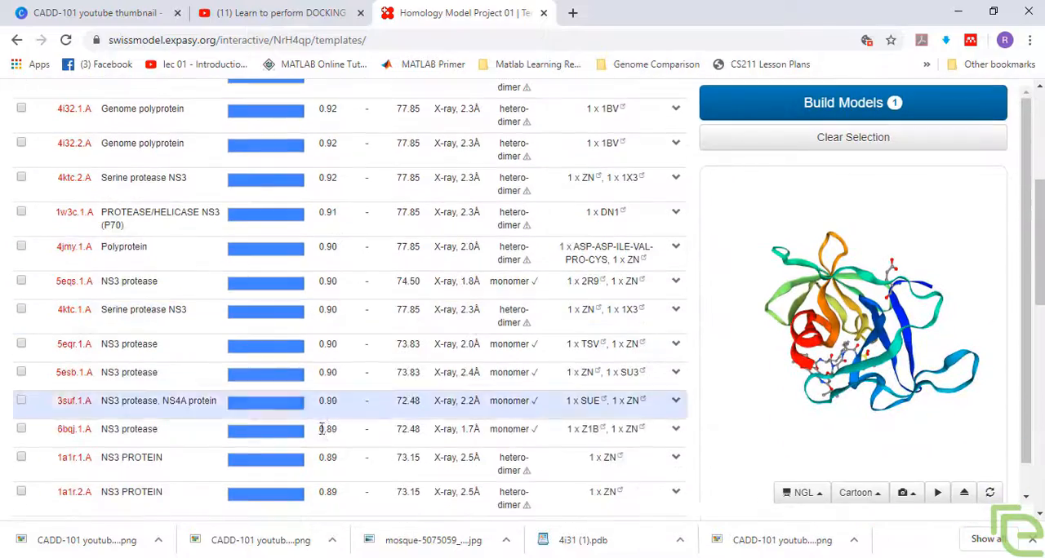
pyautogui.scroll(-4, 273, 385)
pyautogui.scroll(7, 274, 384)
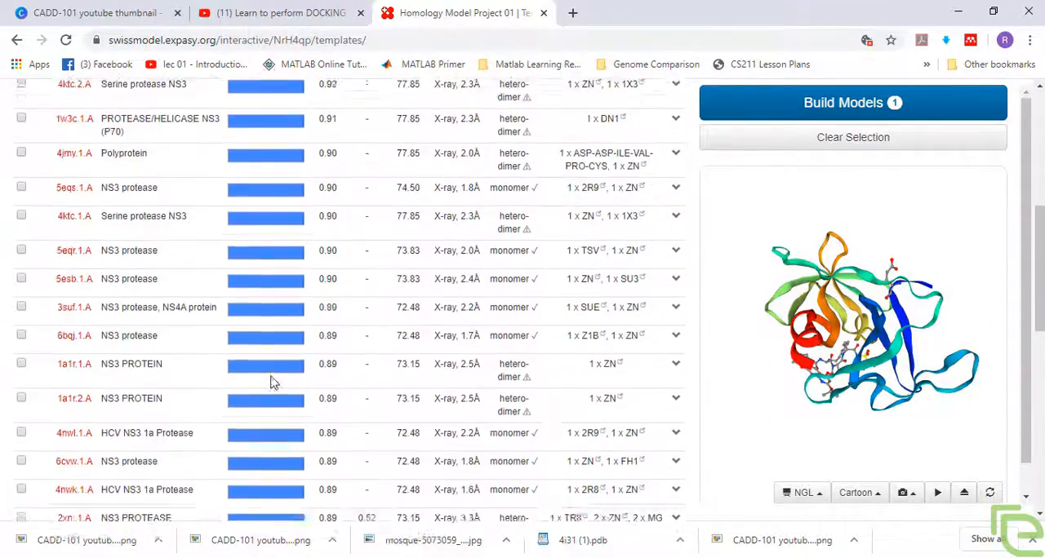
pyautogui.scroll(1, 274, 383)
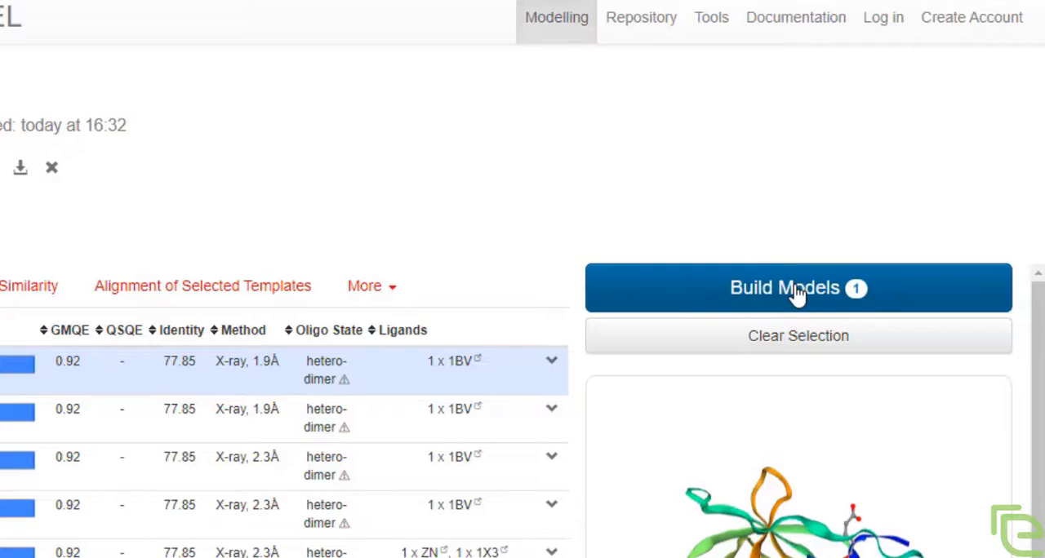
pyautogui.click(795, 291)
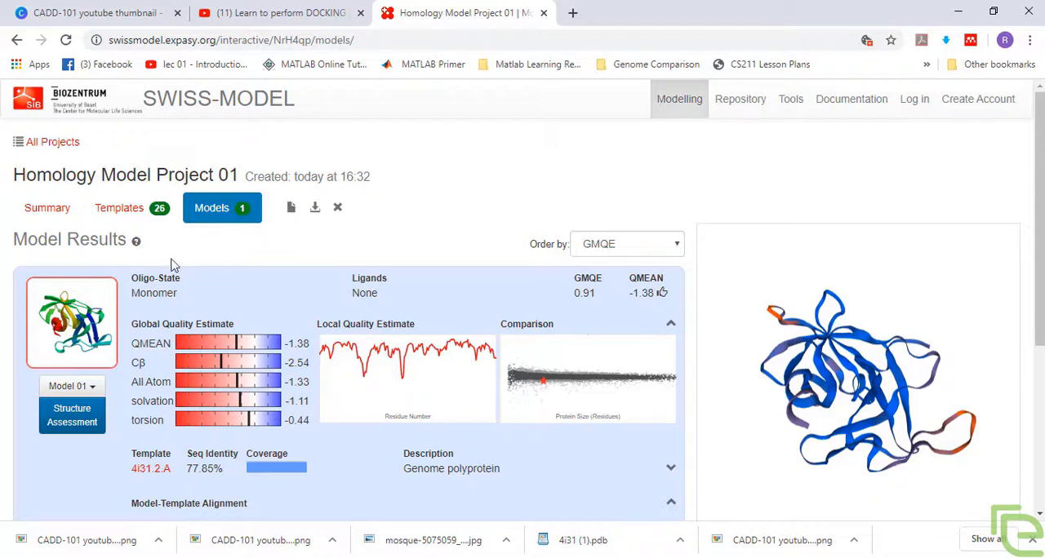
# Step: Examine Model 01's quality estimates, template coverage and model-template alignment, and inspect its residues in the 3D structure
pyautogui.scroll(-2, 190, 239)
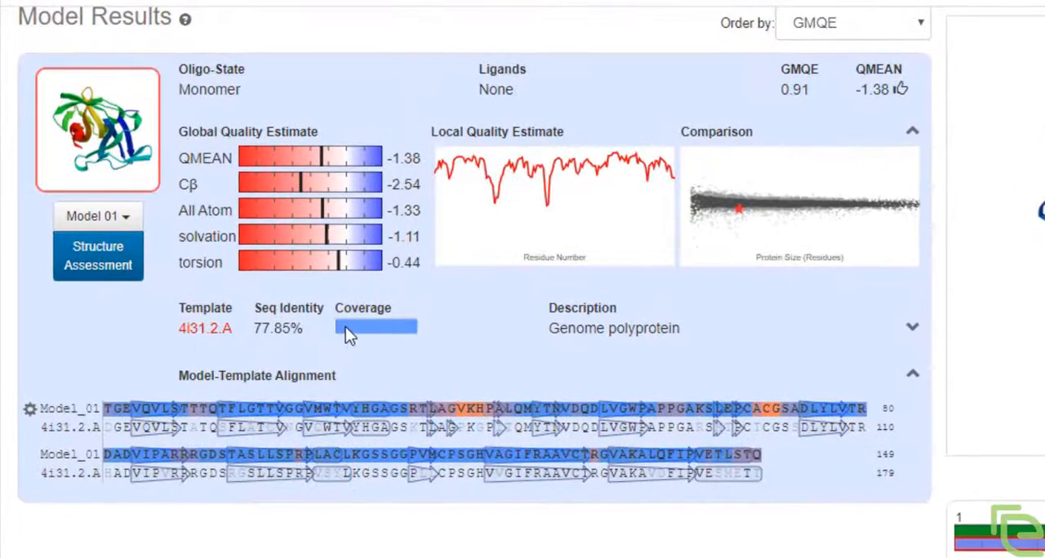
pyautogui.moveTo(302, 325)
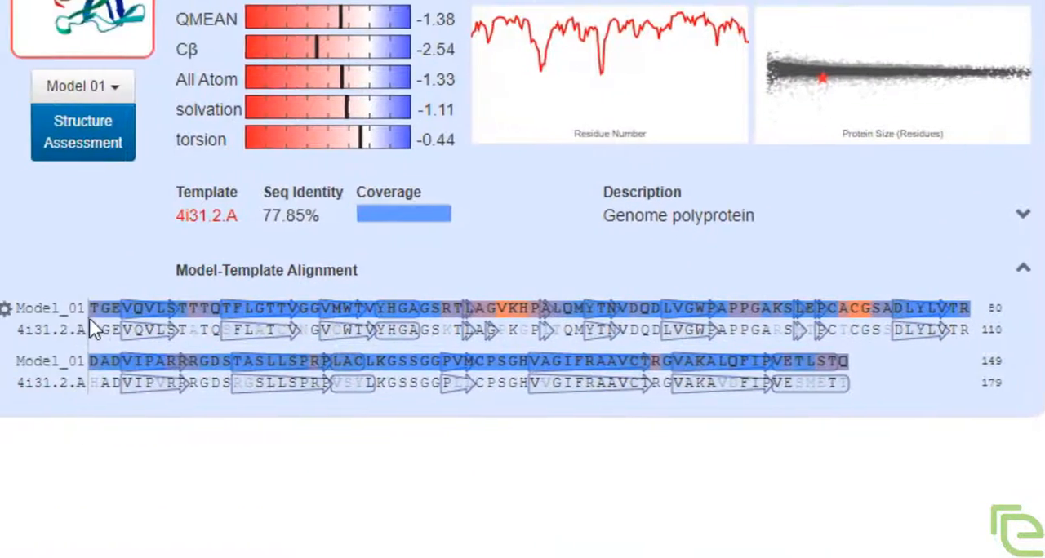
pyautogui.moveTo(123, 307)
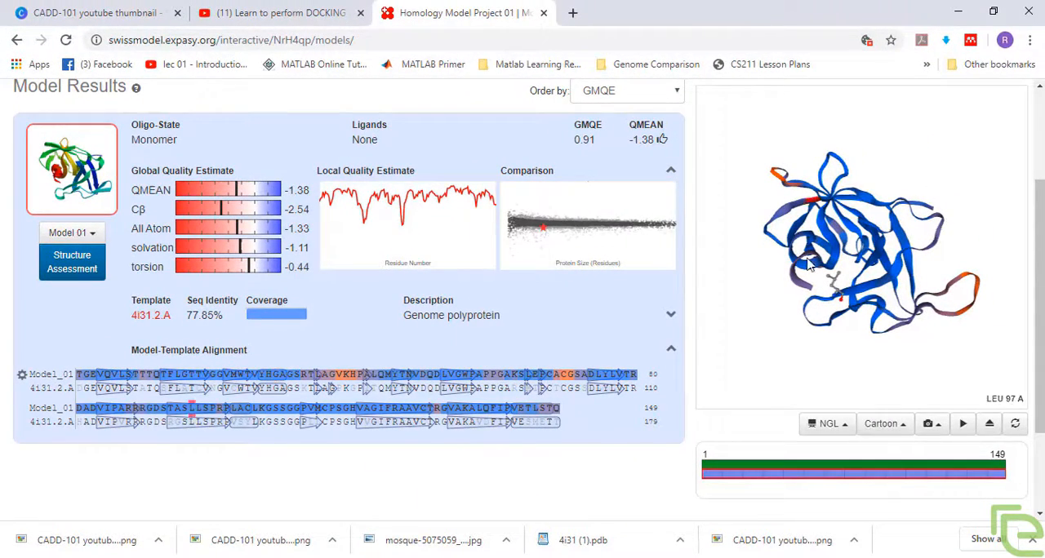
pyautogui.scroll(1, 810, 271)
pyautogui.scroll(-1, 811, 271)
pyautogui.scroll(1, 811, 271)
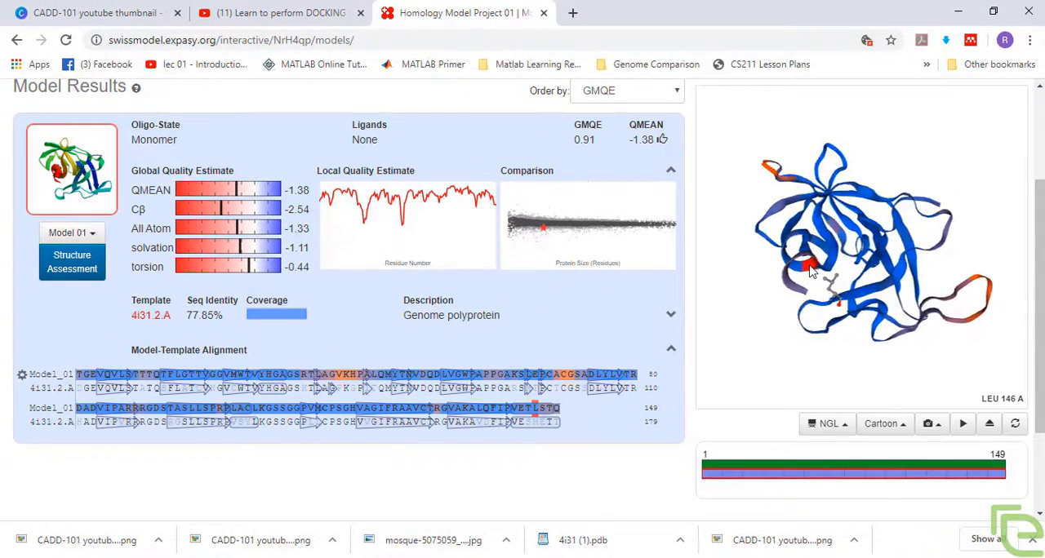
pyautogui.scroll(-1, 810, 271)
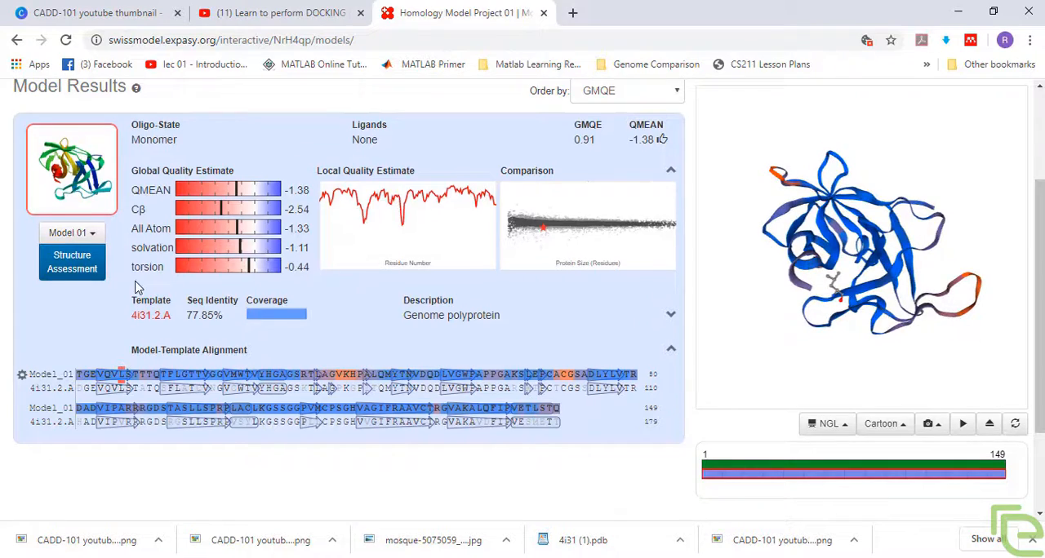
# Step: Download Model 01 as a PDB file and show model_01.pdb in its download folder
pyautogui.scroll(2, 140, 287)
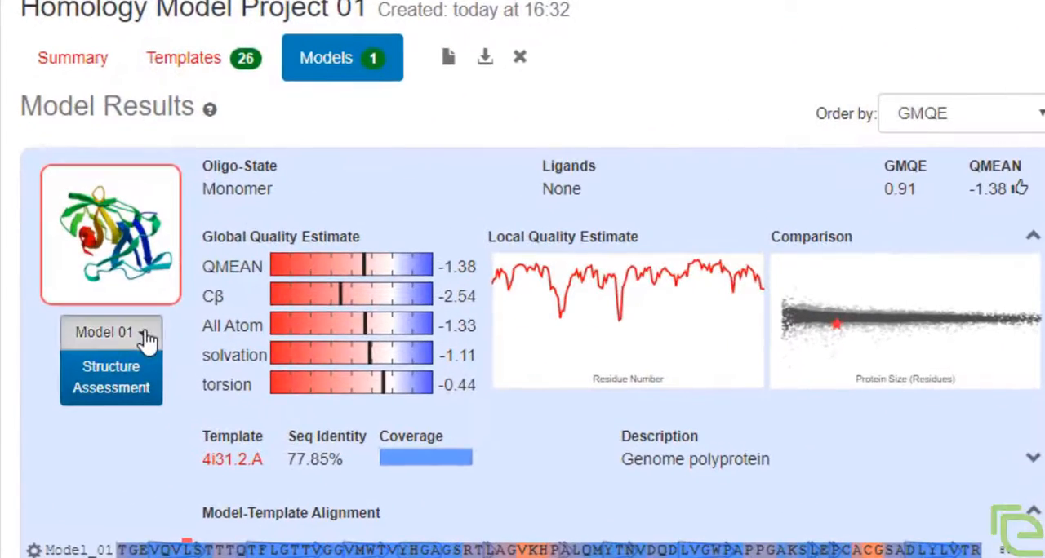
pyautogui.click(143, 335)
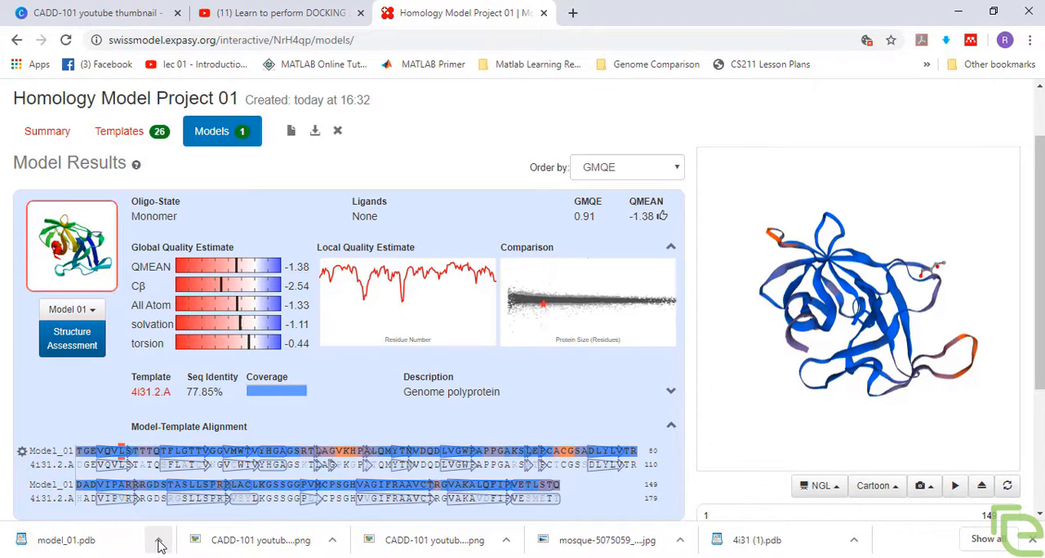
pyautogui.click(160, 545)
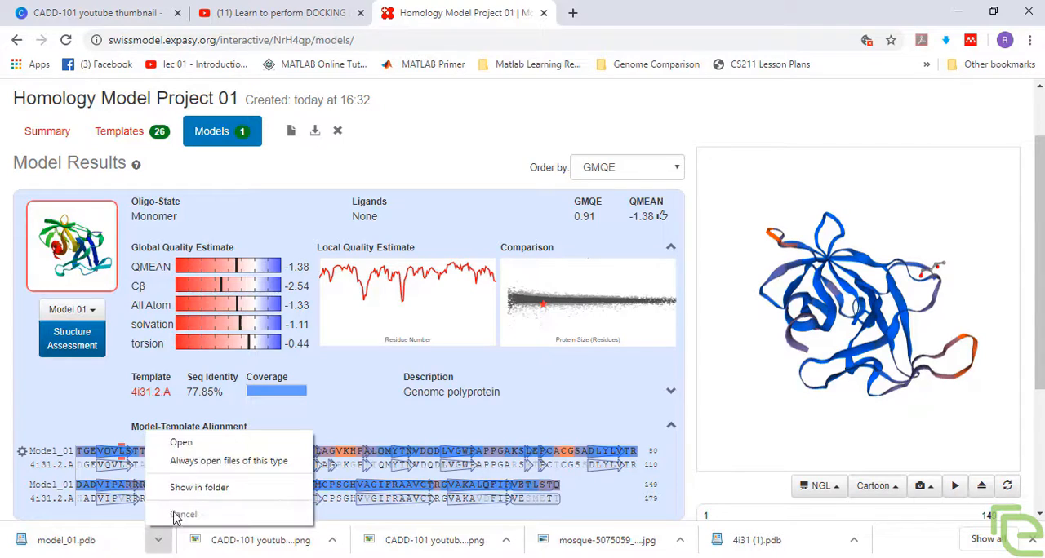
pyautogui.click(191, 488)
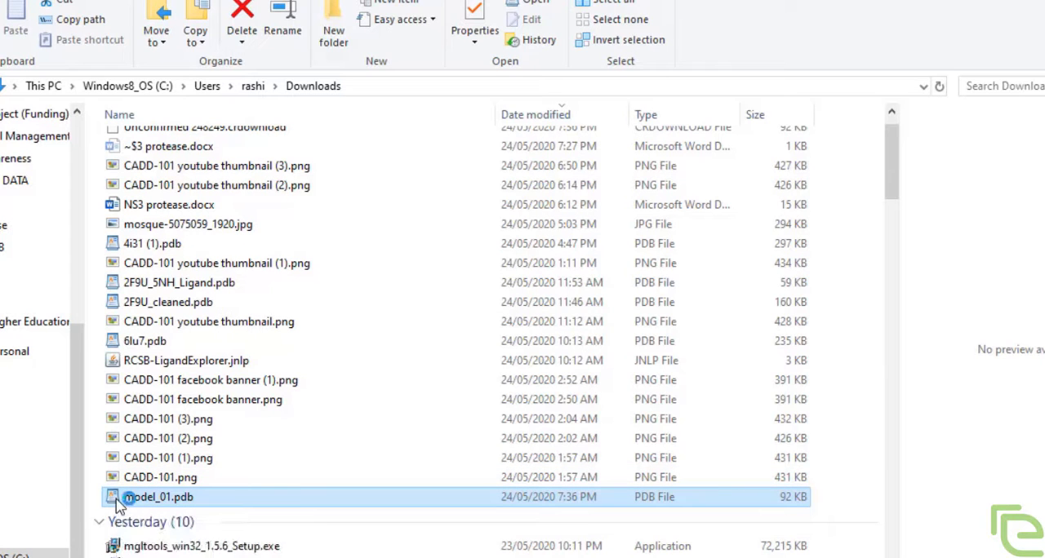
# Step: Open model_01.pdb in WordPad and read through its header, model information and atom coordinates
pyautogui.doubleClick(116, 499)
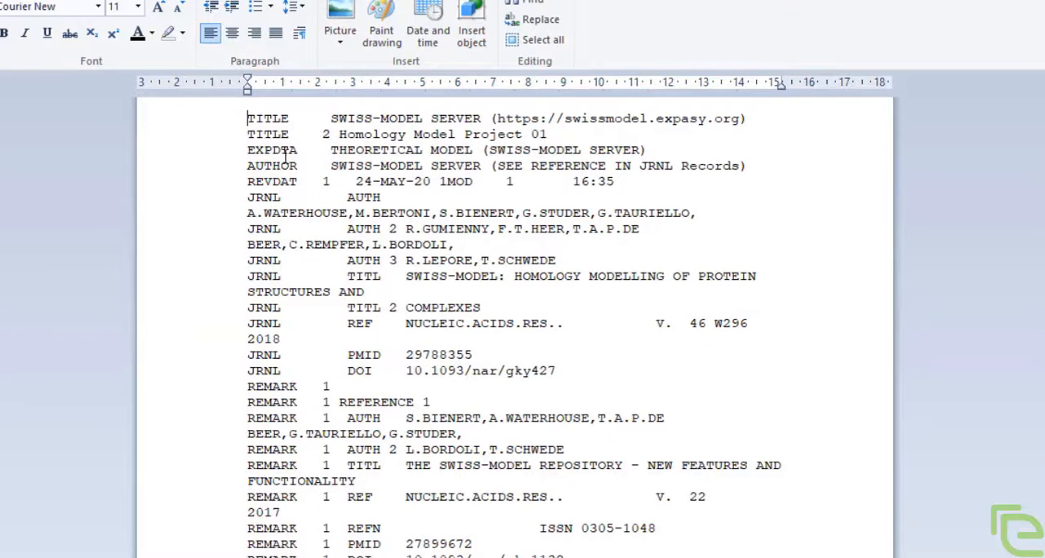
pyautogui.scroll(-15, 340, 165)
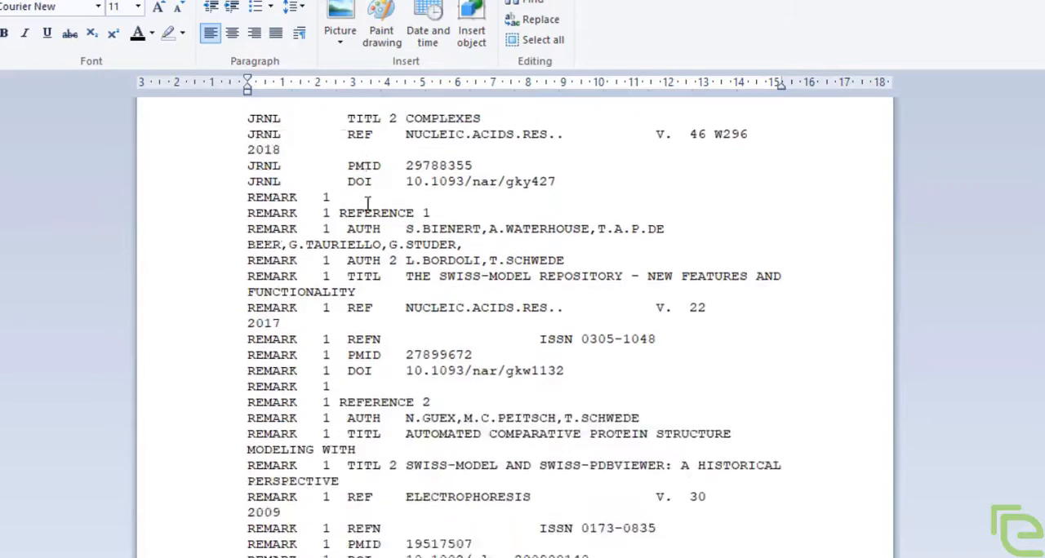
pyautogui.scroll(-10, 372, 212)
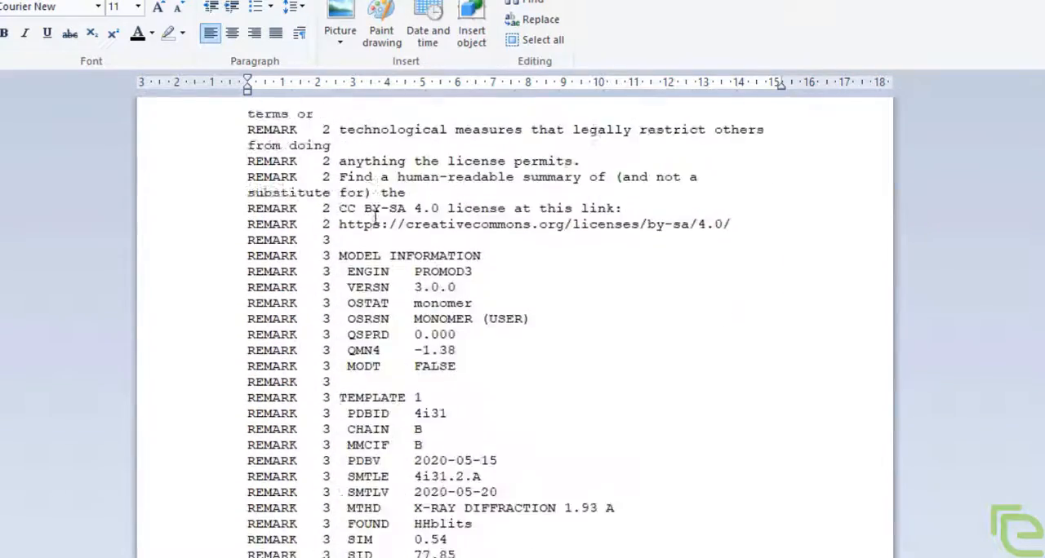
pyautogui.scroll(-20, 497, 327)
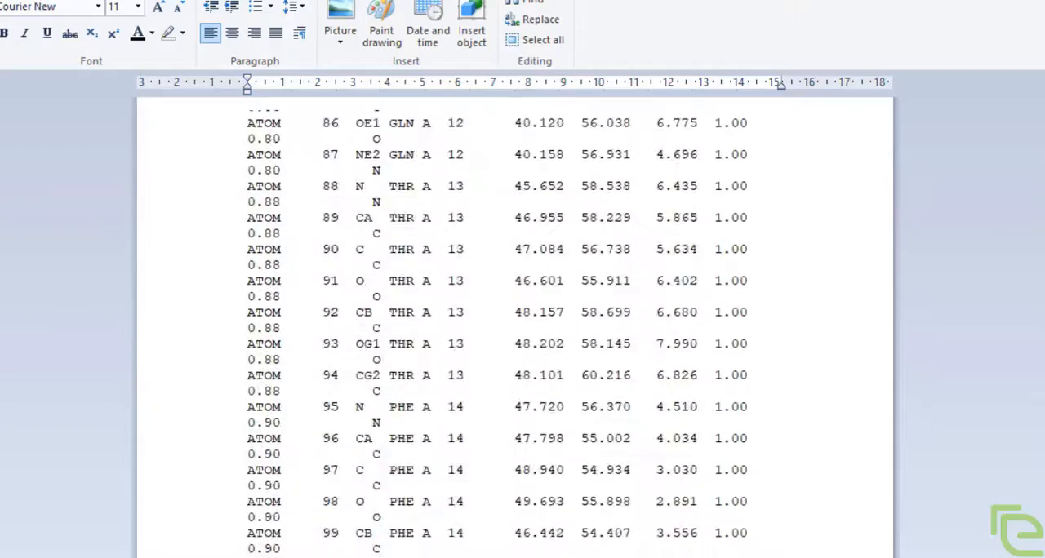
# Step: Reduce all the text in model_01.pdb to font size 9
pyautogui.hotkey('ctrl', 'a')
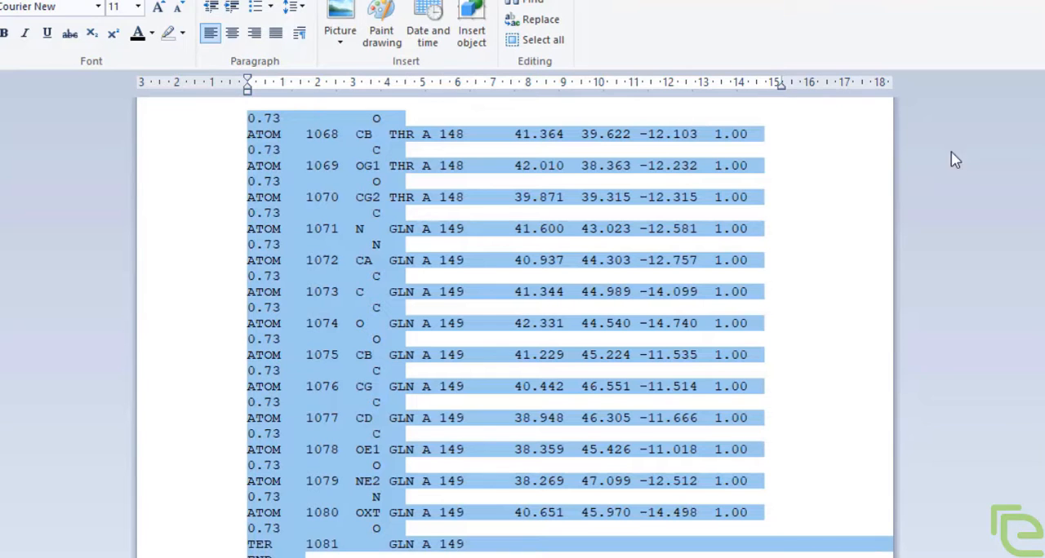
pyautogui.click(178, 8)
pyautogui.click(178, 9)
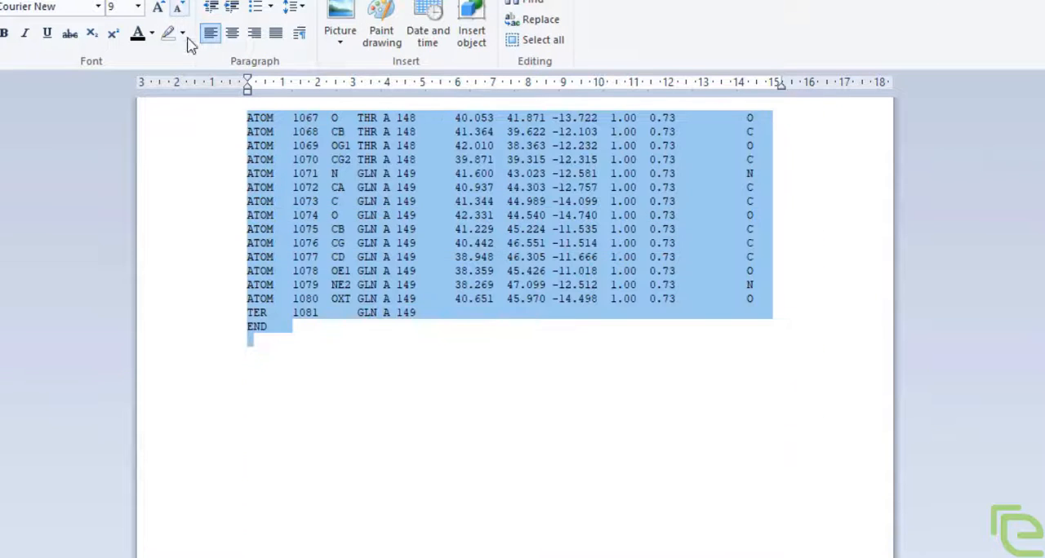
# Step: Read back through the atom coordinate records in model_01.pdb, and close the file without saving the changes
pyautogui.scroll(5, 357, 247)
pyautogui.scroll(20, 291, 301)
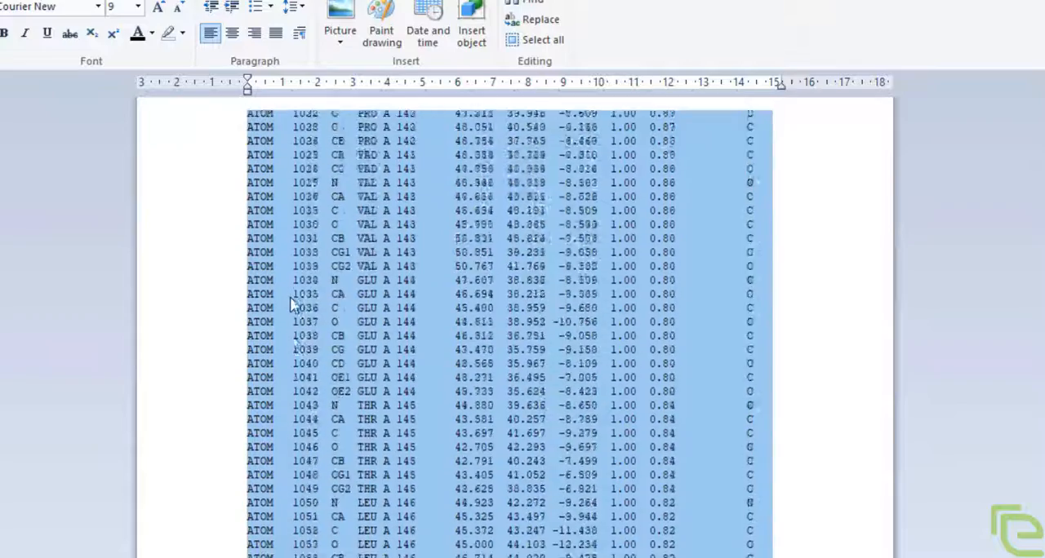
pyautogui.scroll(15, 206, 381)
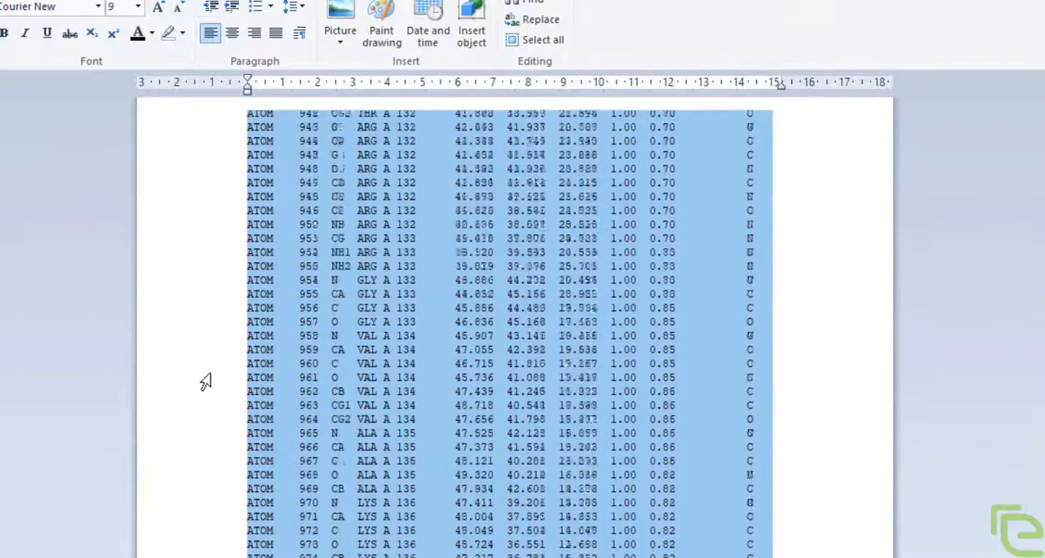
pyautogui.scroll(20, 206, 382)
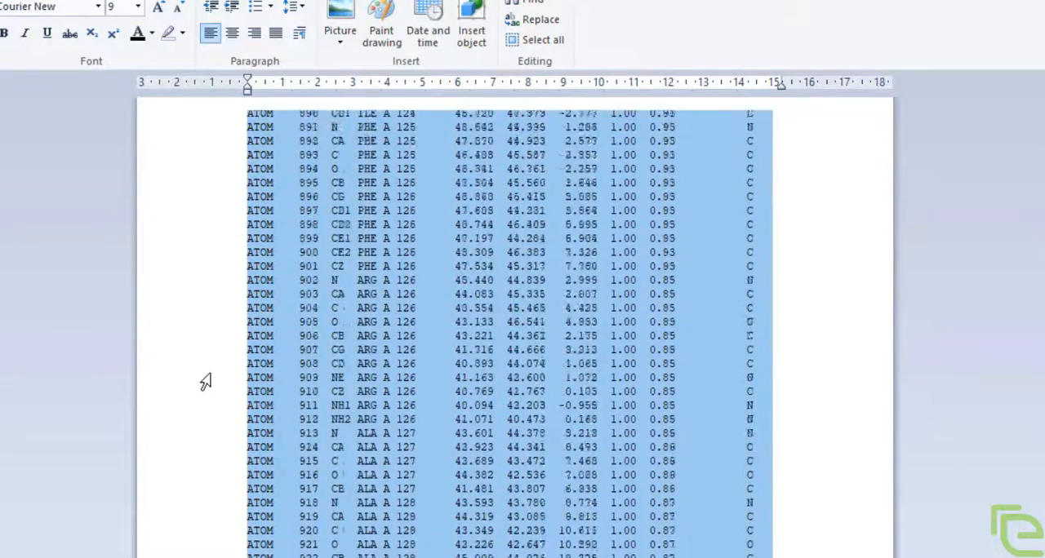
pyautogui.scroll(18, 206, 382)
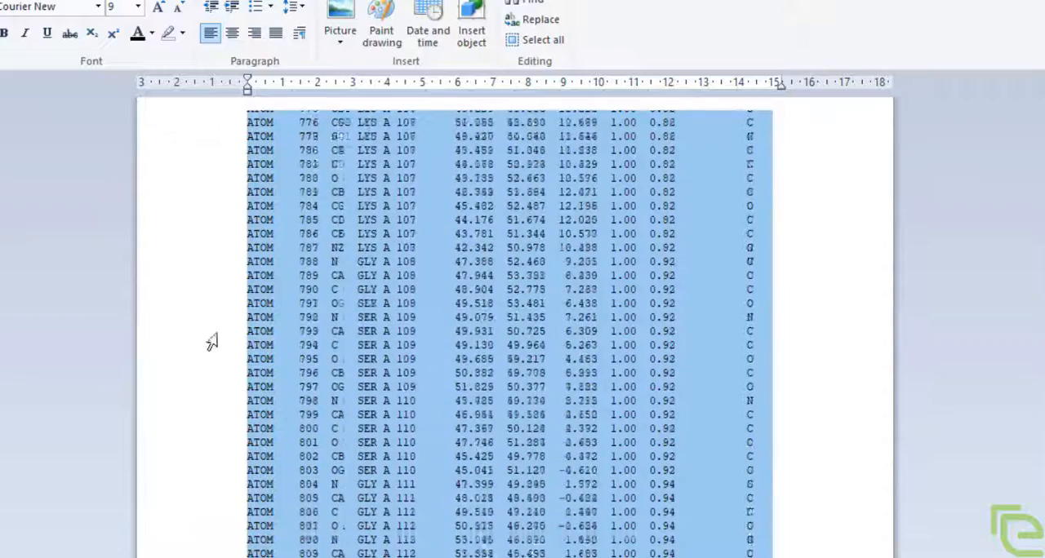
pyautogui.scroll(-20, 196, 219)
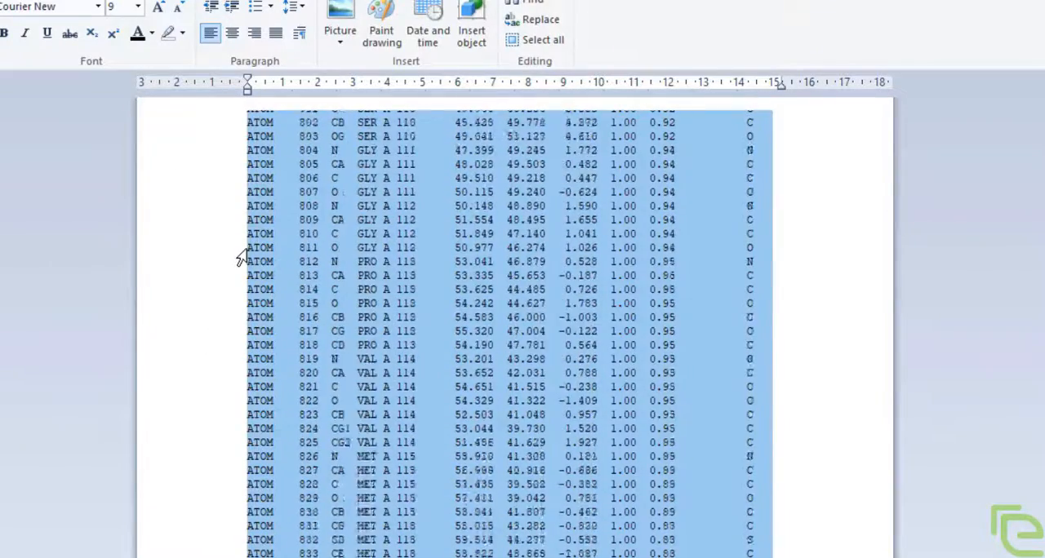
pyautogui.scroll(-9, 278, 235)
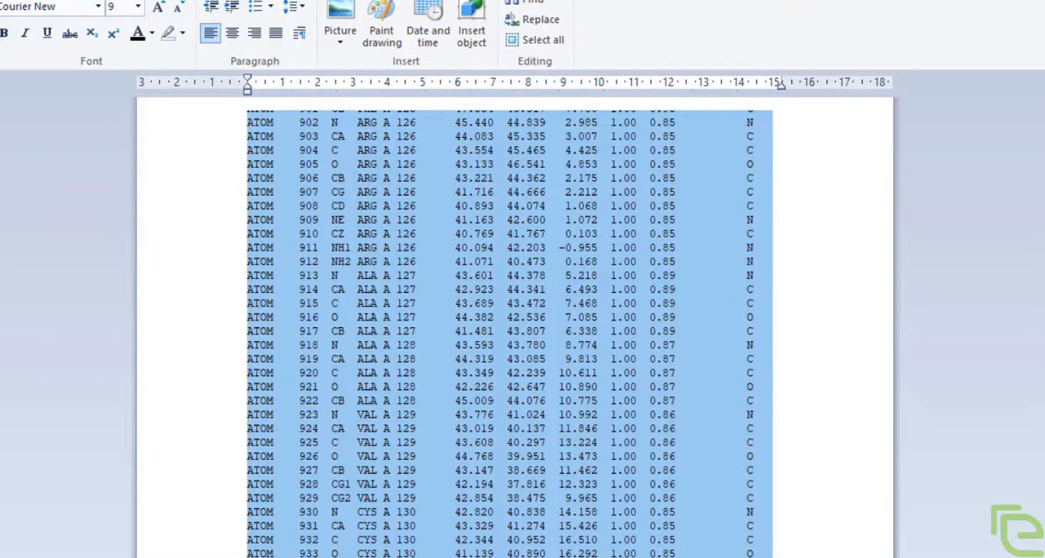
pyautogui.hotkey('alt', 'F4')
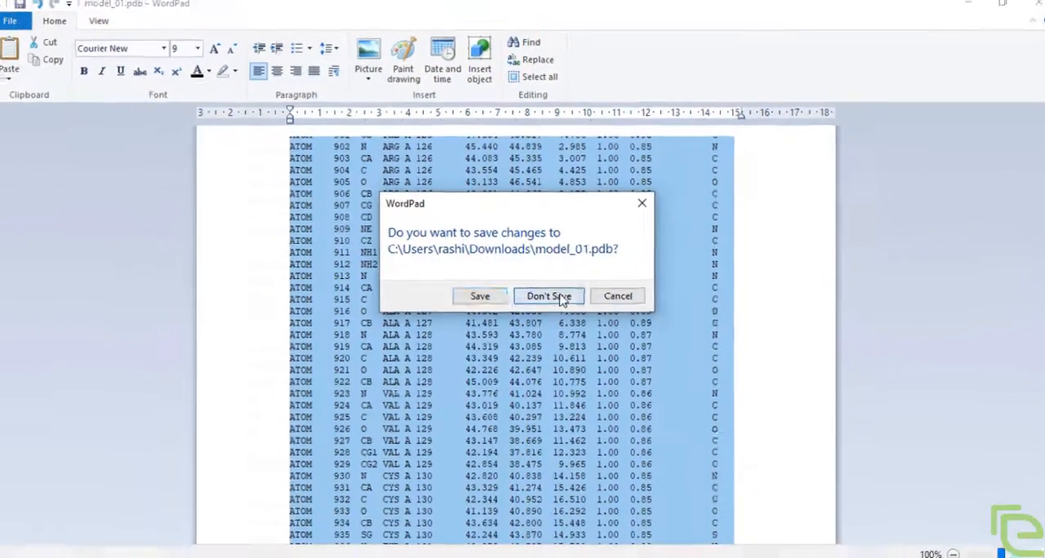
pyautogui.click(552, 298)
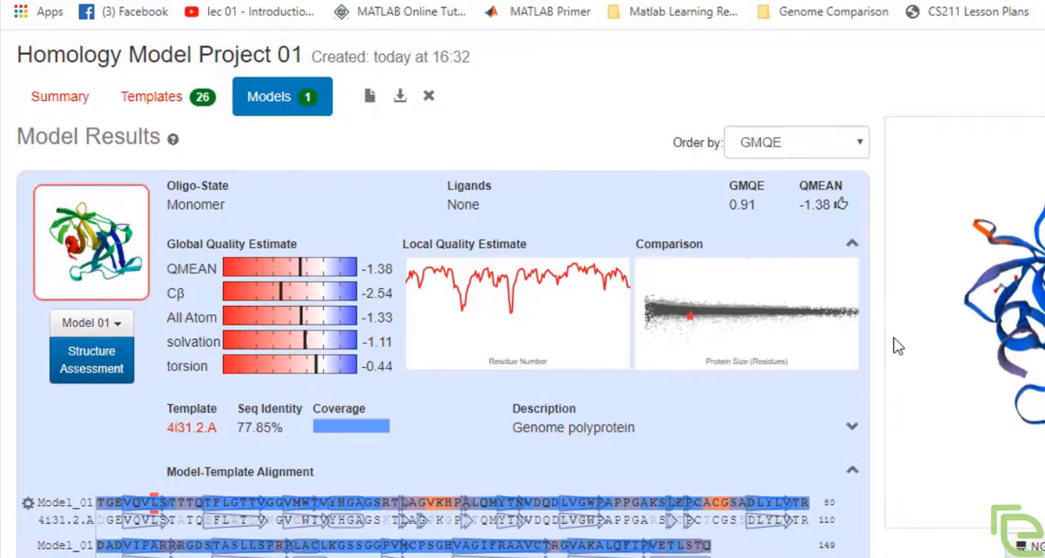
# Step: Open the Structure Assessment of Model 01 from the SWISS-MODEL model results
pyautogui.scroll(-1, 445, 318)
pyautogui.scroll(1, 269, 290)
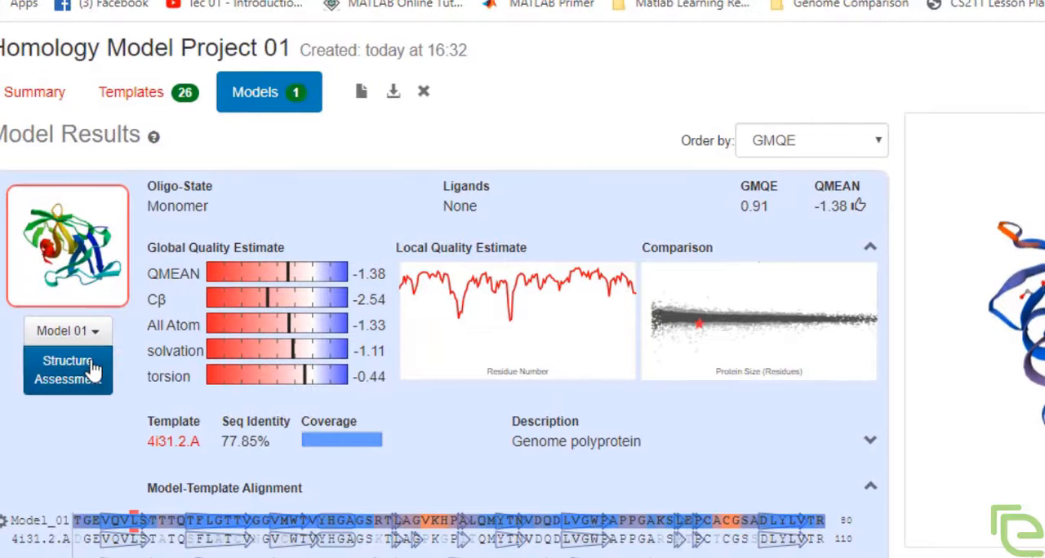
pyautogui.click(94, 370)
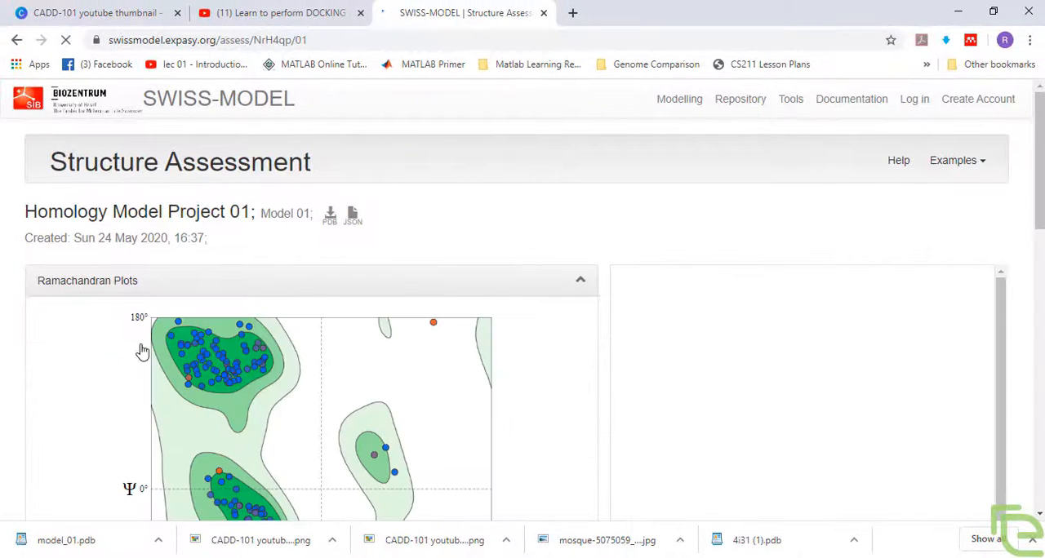
# Step: Examine the general Ramachandran plot of Model 01, comparing the residue points with the favoured regions and the 3D structure
pyautogui.scroll(-1, 147, 350)
pyautogui.scroll(-2, 214, 355)
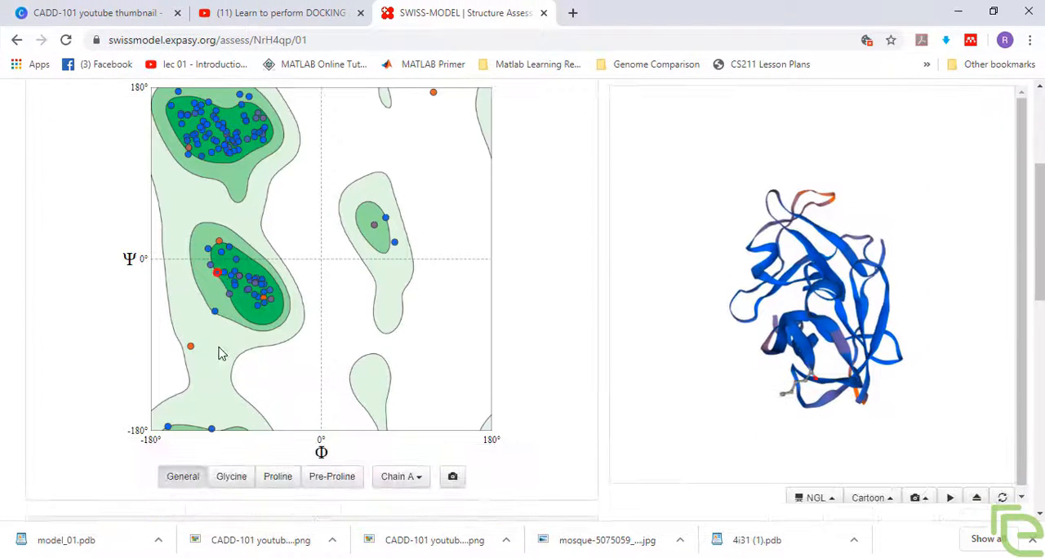
pyautogui.scroll(-2, 228, 303)
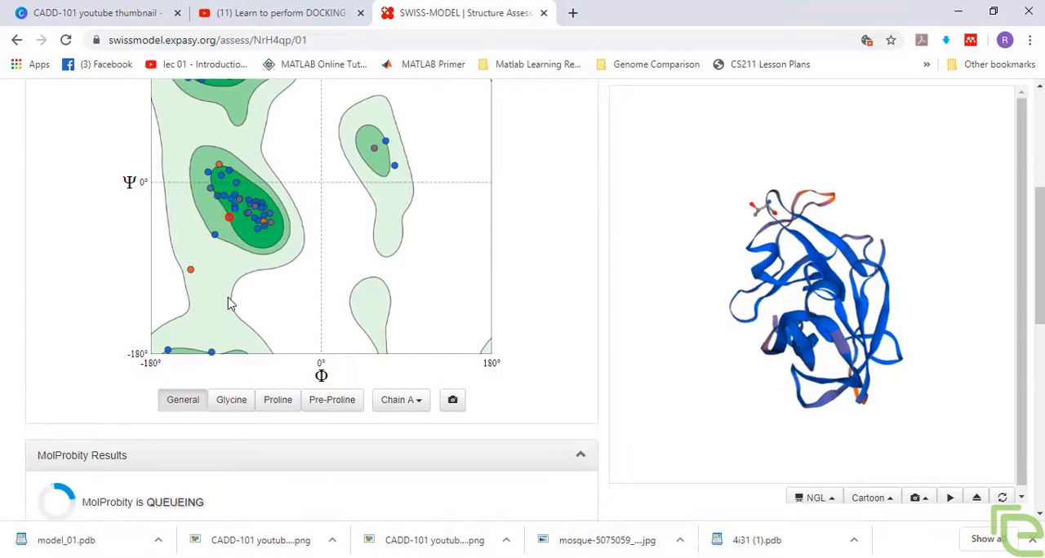
pyautogui.scroll(2, 228, 302)
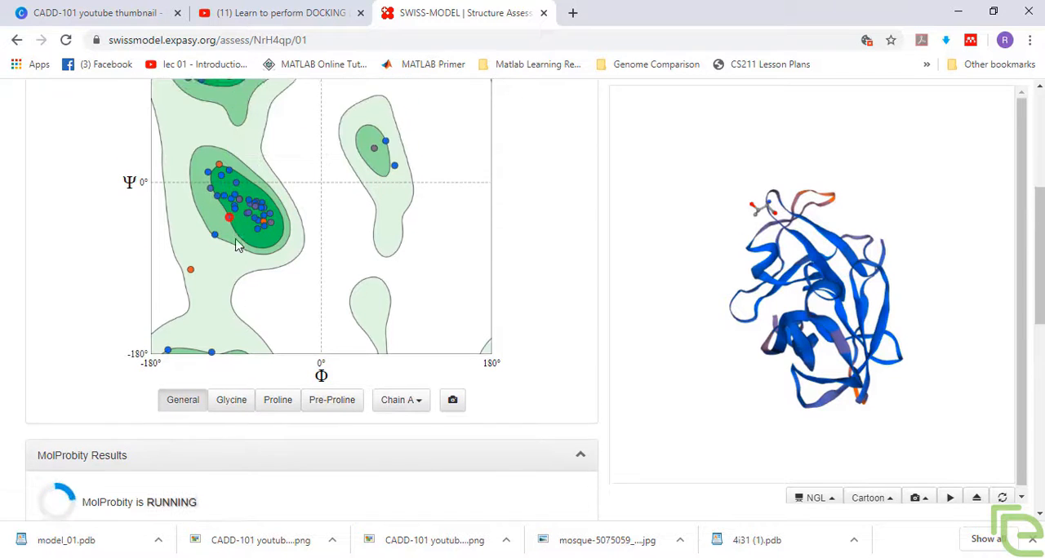
pyautogui.scroll(1, 237, 243)
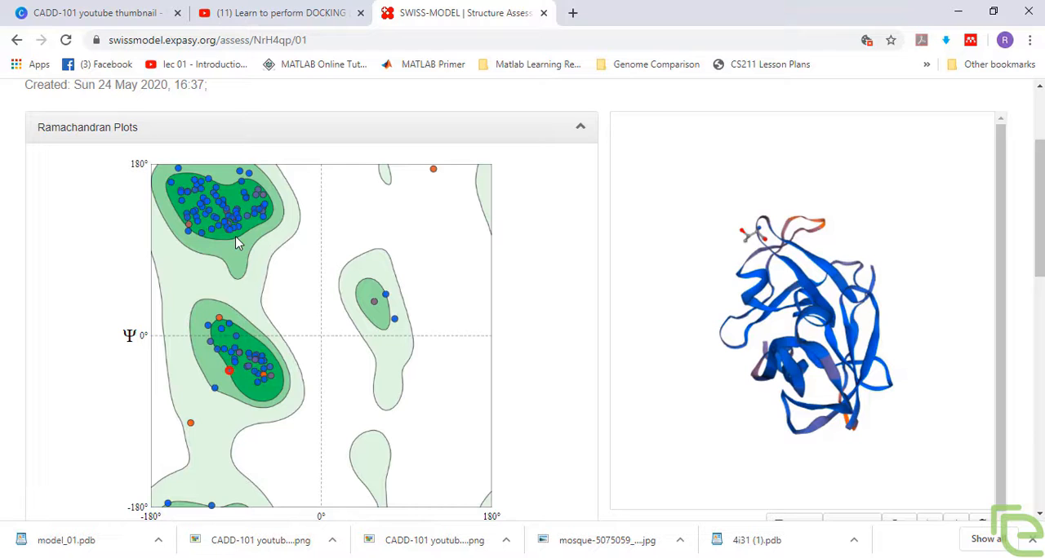
pyautogui.scroll(-1, 236, 243)
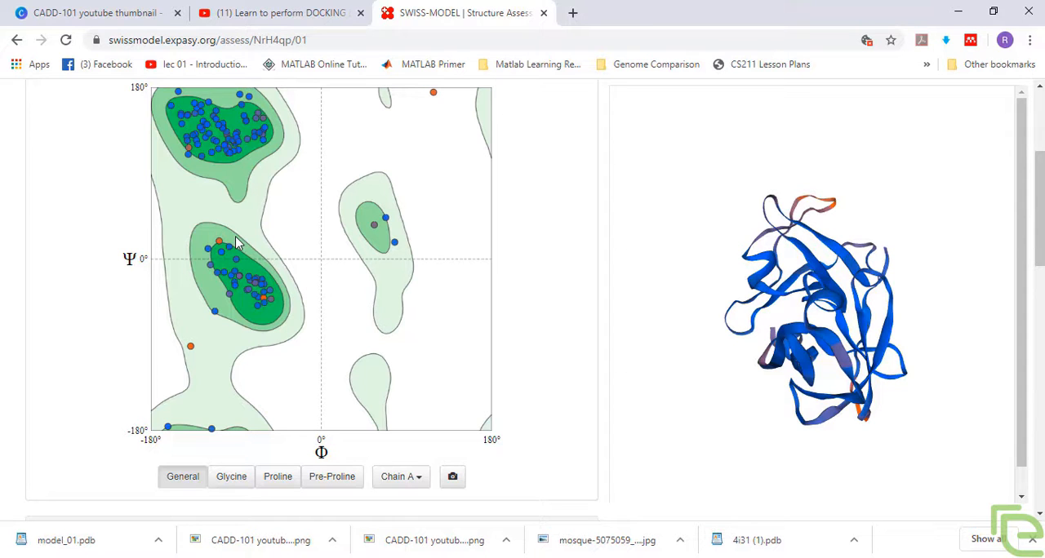
# Step: Review the MolProbity results, focusing on the Ramachandran Favoured percentage, and compare them with the Ramachandran plot
pyautogui.scroll(-4, 237, 244)
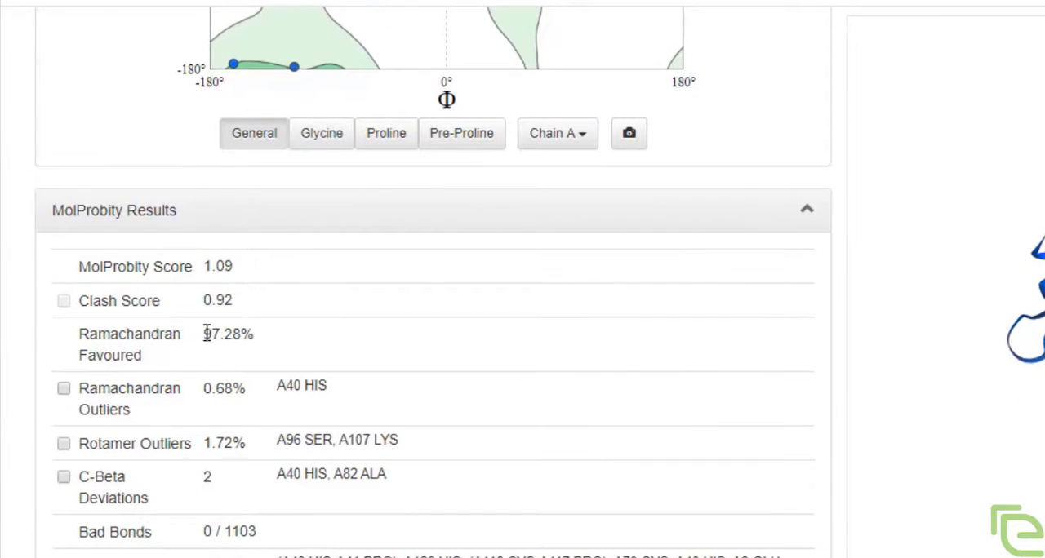
pyautogui.moveTo(205, 334); pyautogui.dragTo(255, 334)
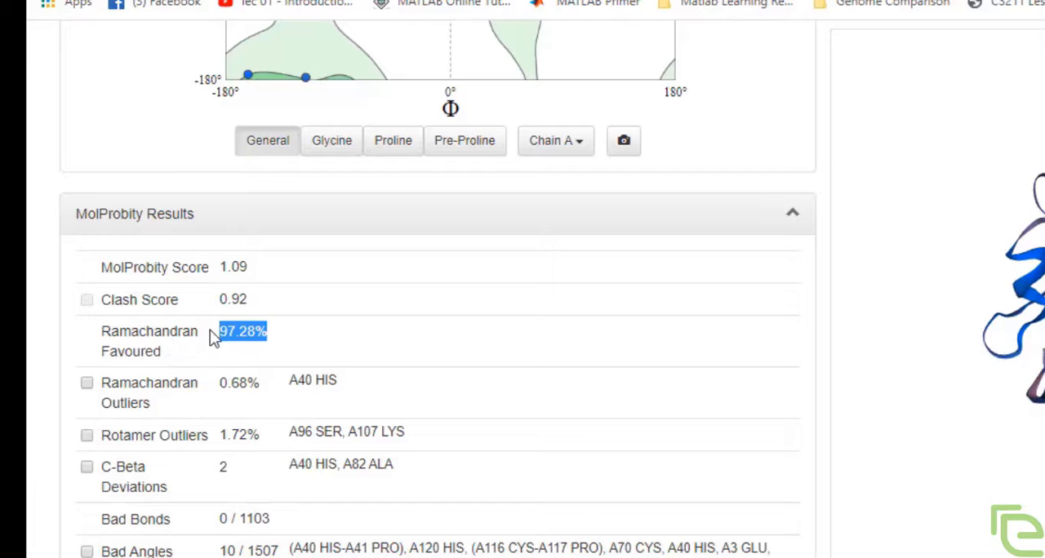
pyautogui.click(209, 329)
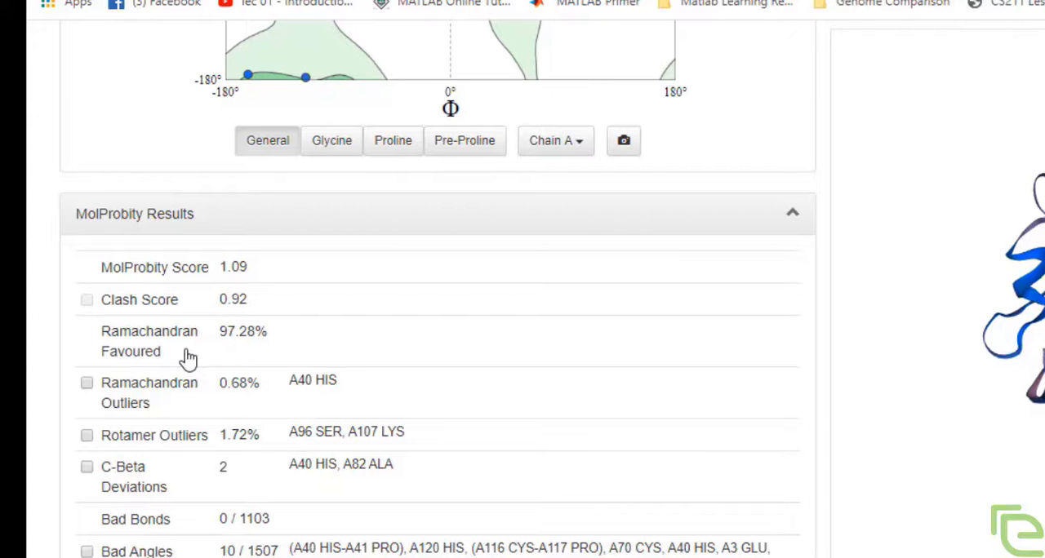
pyautogui.scroll(3, 188, 358)
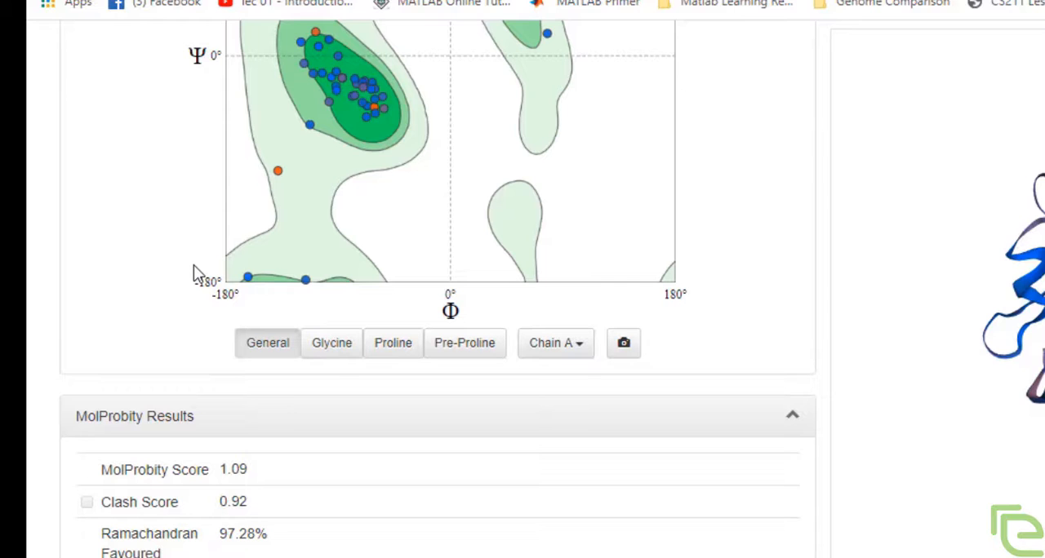